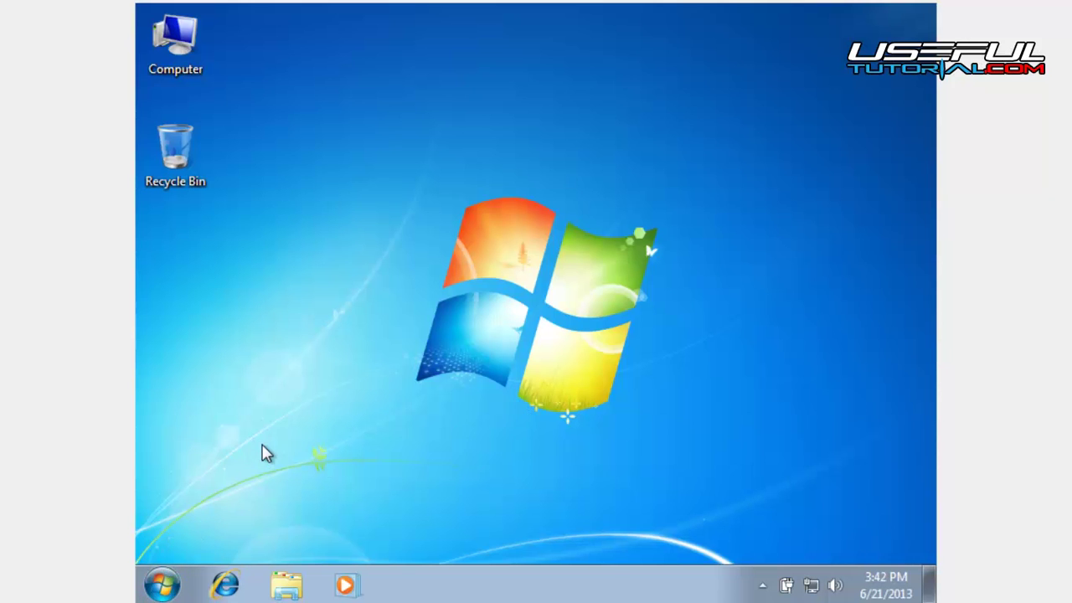
Launch Computer Management via the Manage command on Start menu's Computer entry.
key(super)
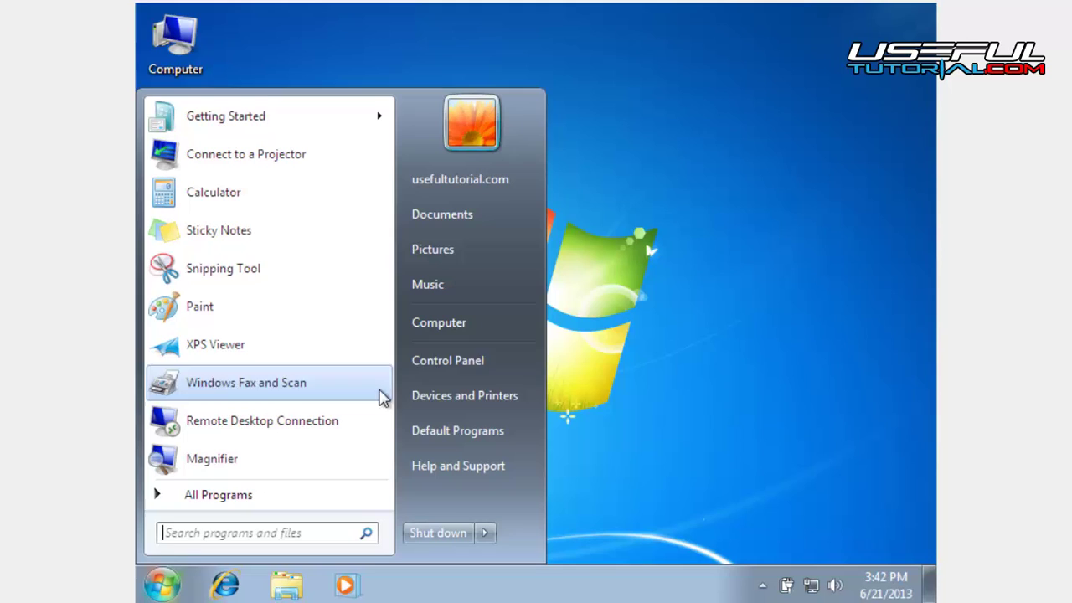
click(623, 370)
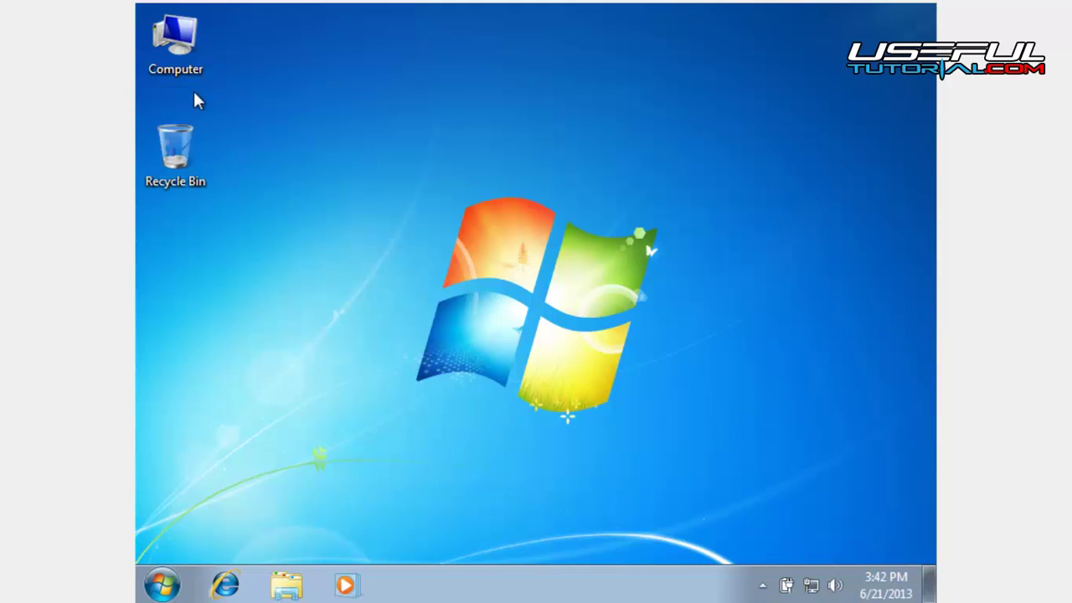
click(167, 593)
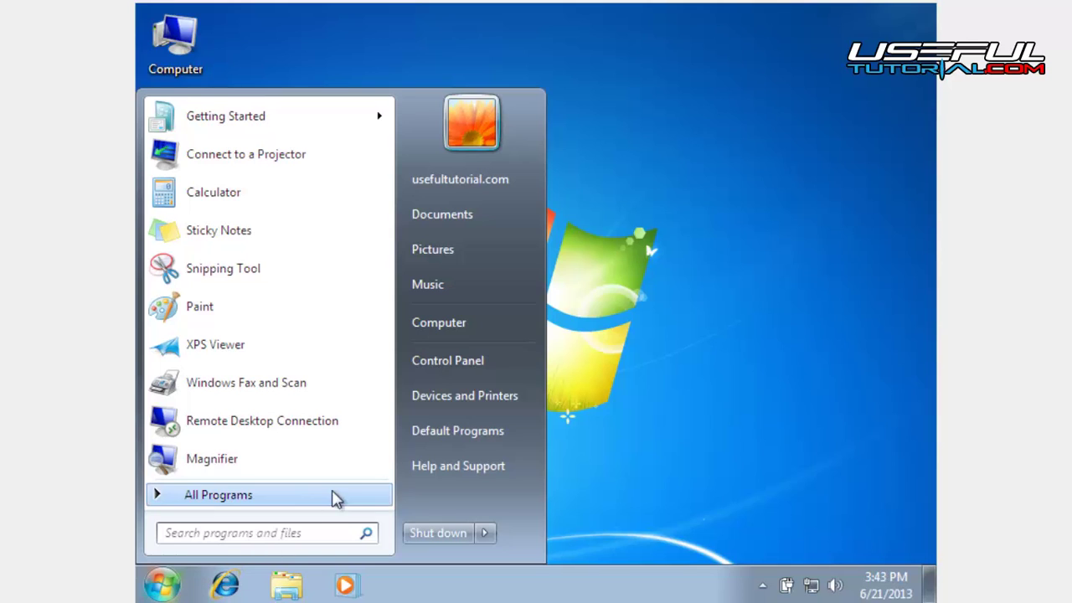
right_click(463, 332)
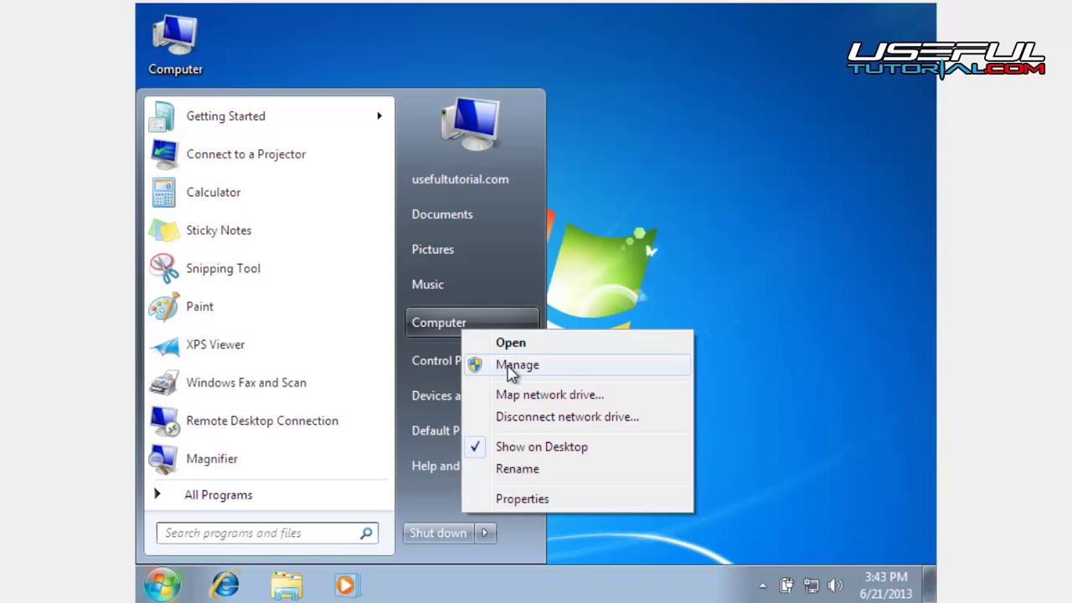
click(509, 367)
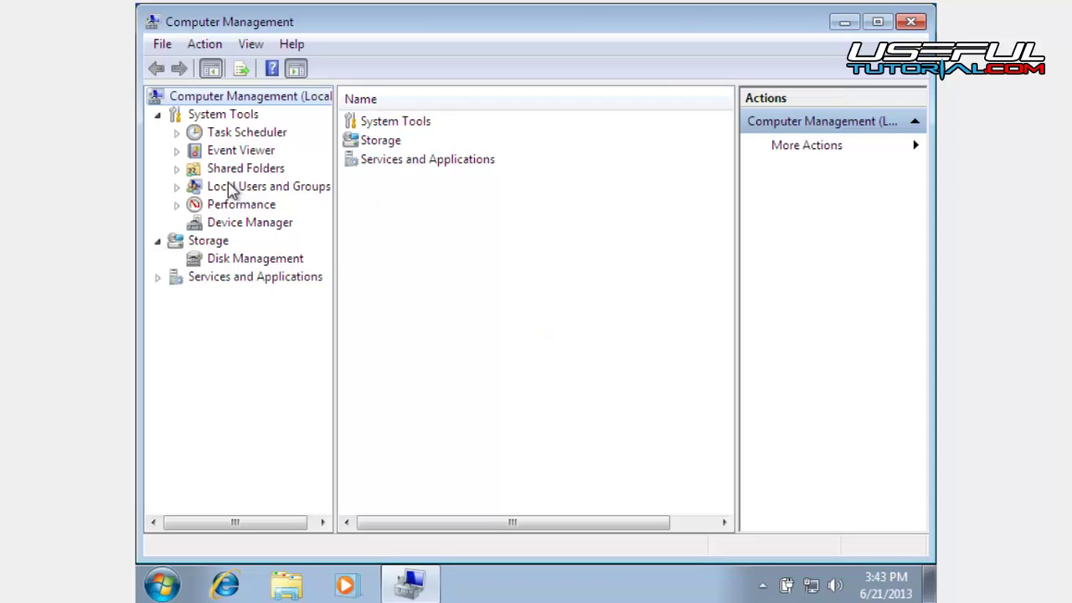
Expand Local Users and Groups > Users and bring up the main account's Set Password options.
click(231, 186)
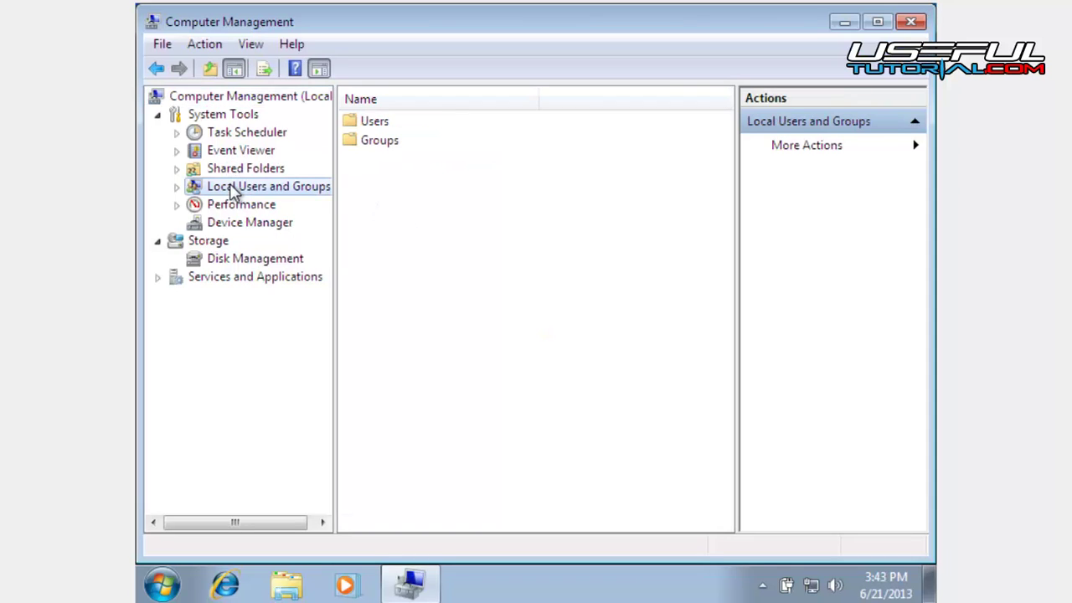
double_click(374, 122)
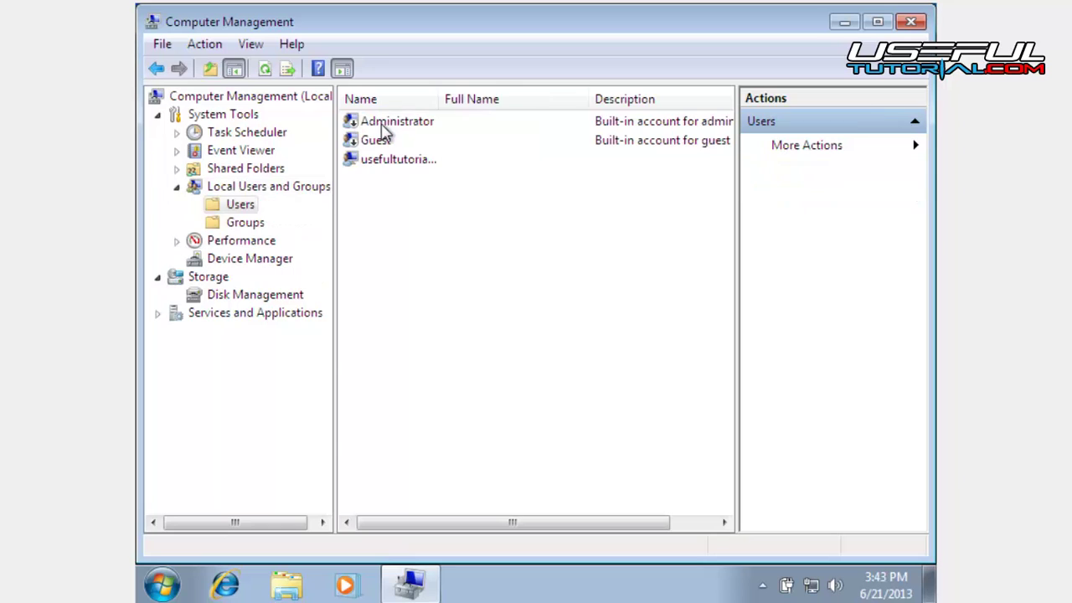
right_click(378, 160)
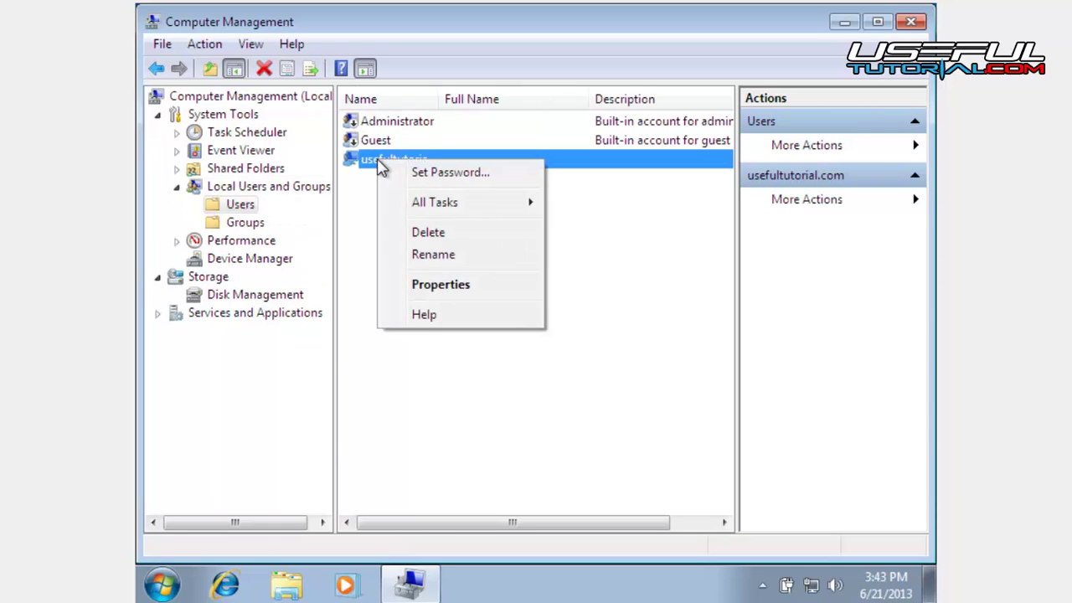
Enter and confirm a new password for the main user account, then dismiss the confirmation.
click(424, 173)
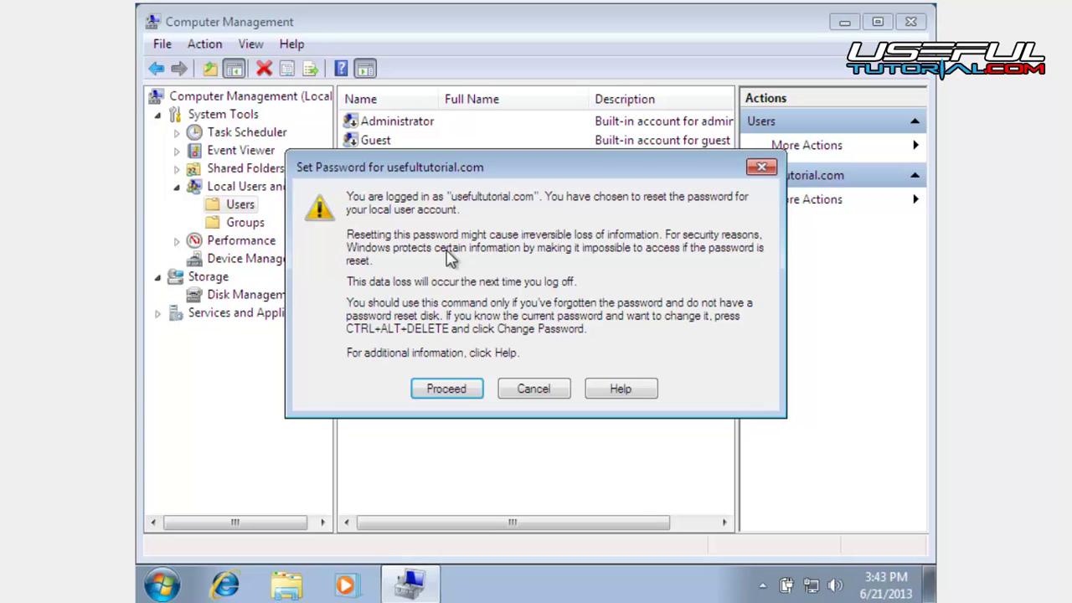
click(461, 393)
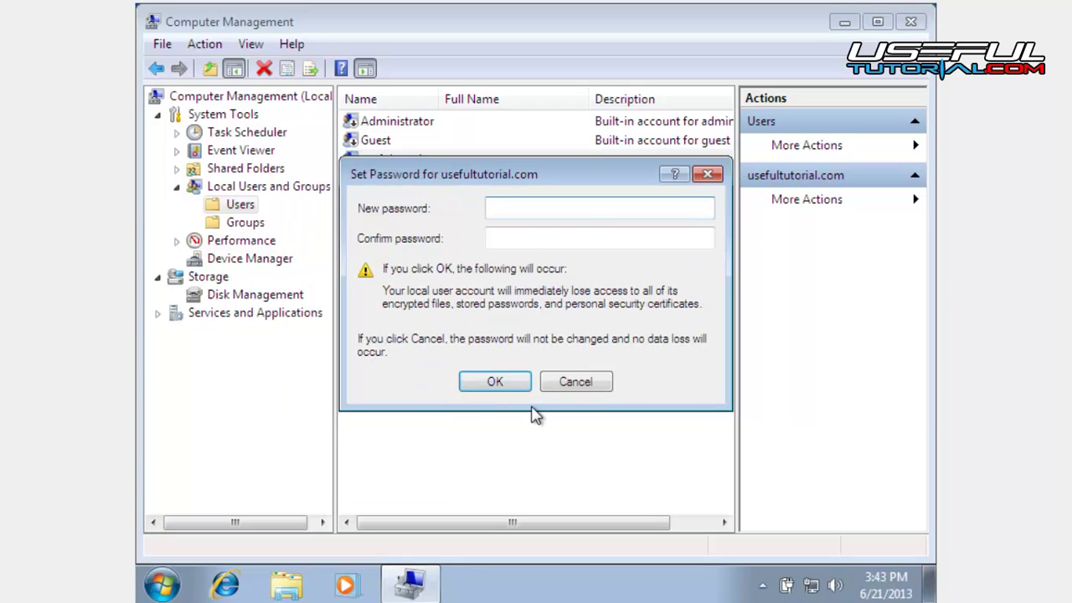
key(Tab)
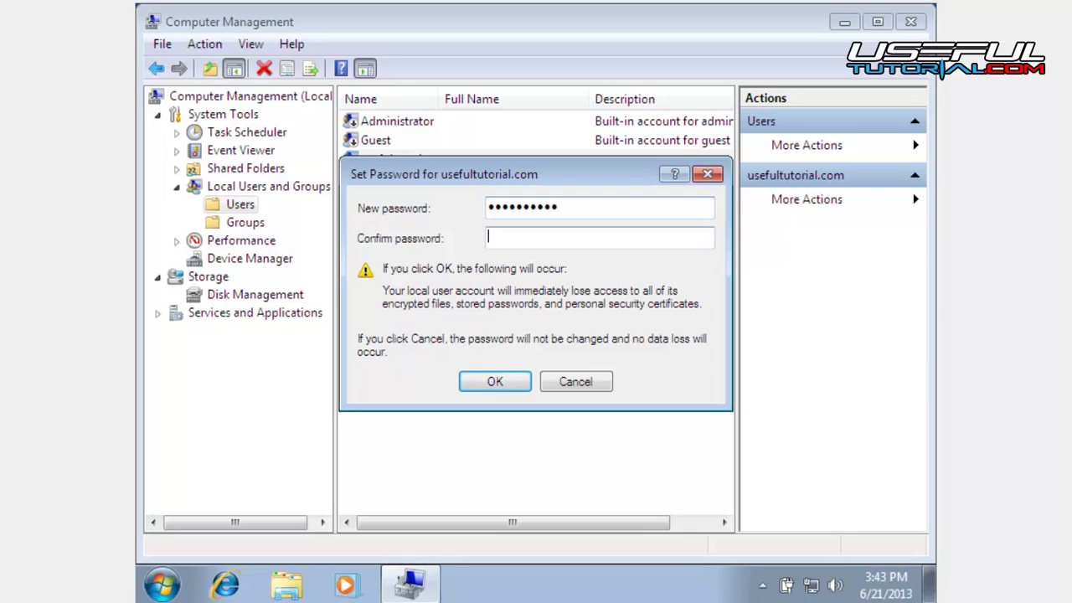
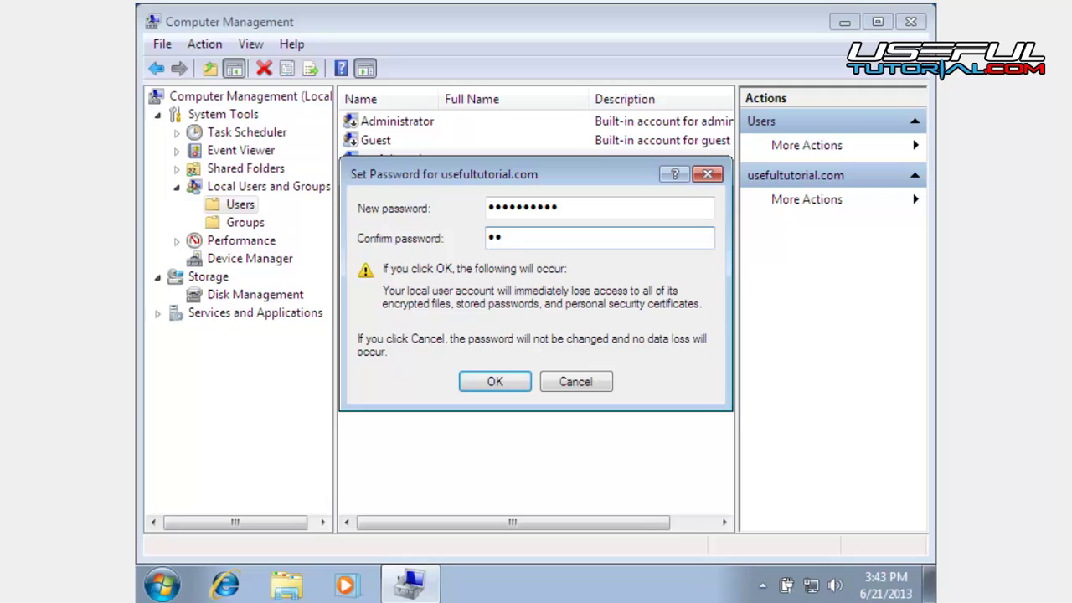
click(505, 382)
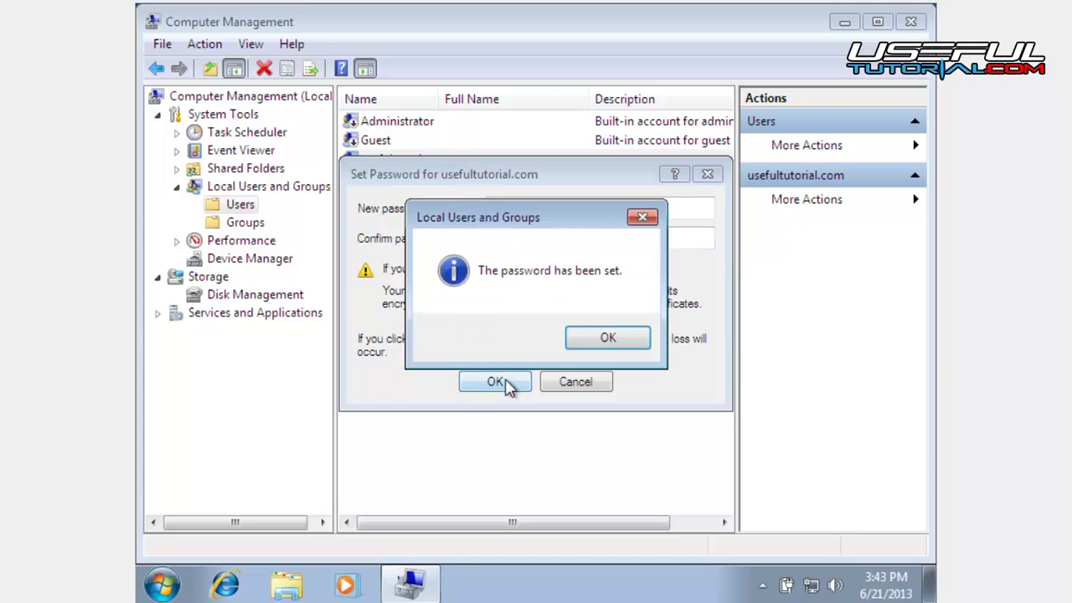
drag(483, 237, 549, 211)
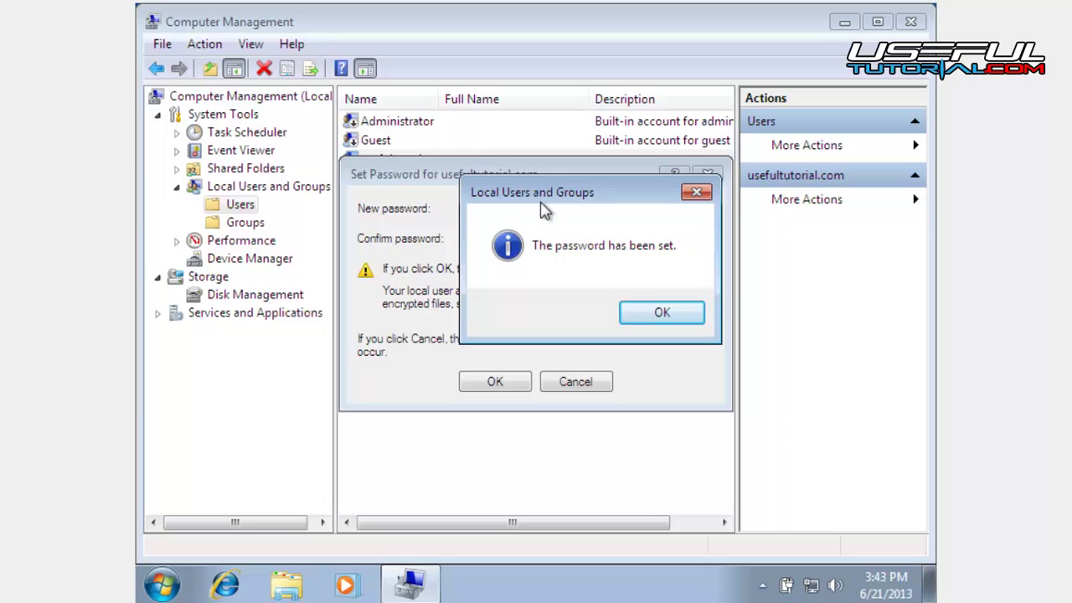
click(666, 313)
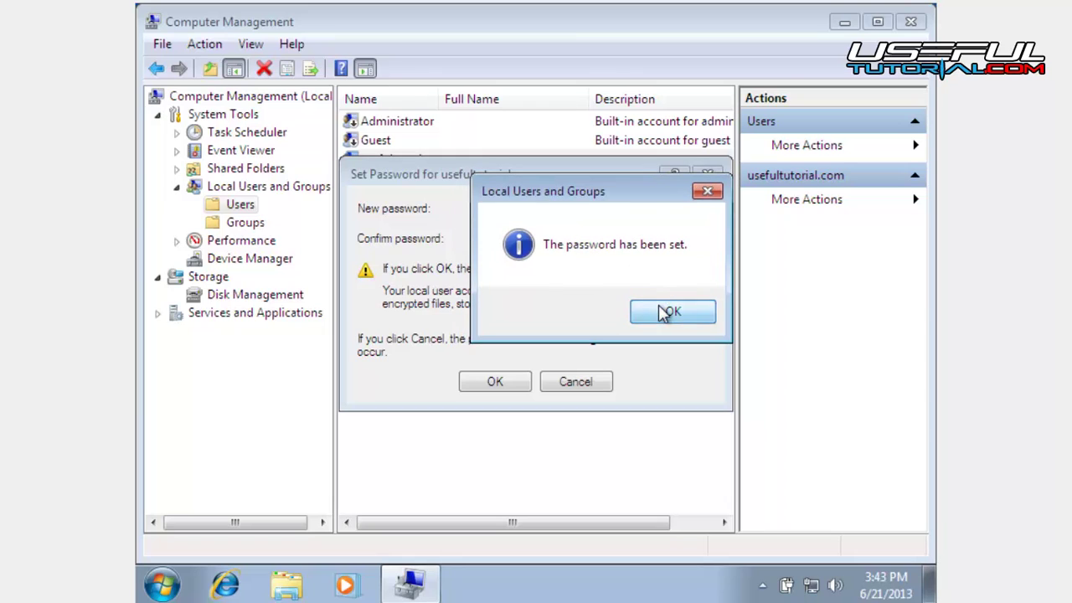
Close Computer Management, lock the computer, and view then dismiss the logon screen's power options.
click(912, 23)
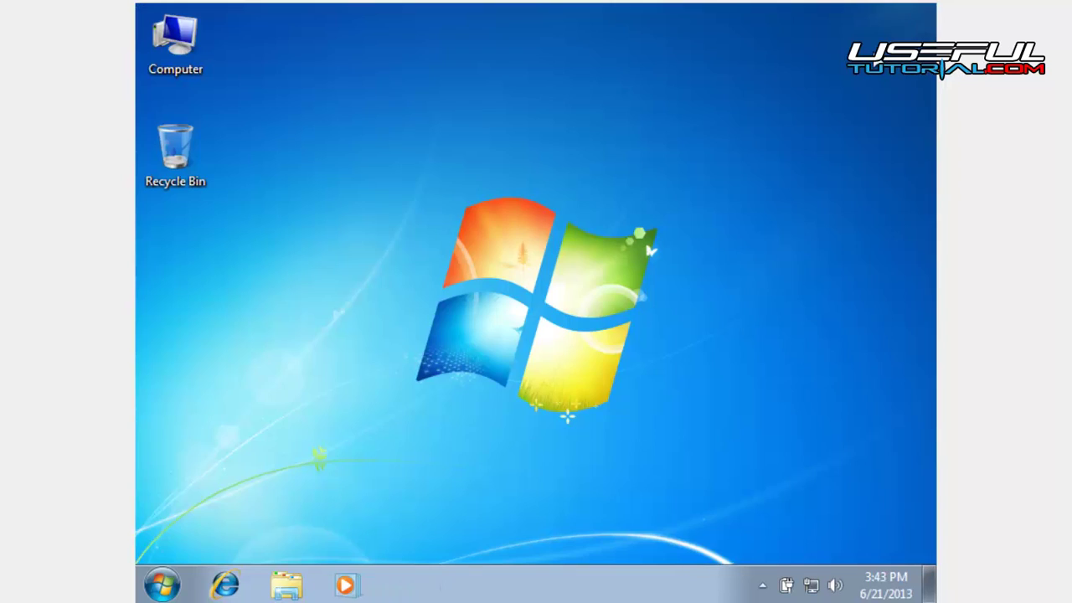
click(168, 584)
mouse_move(484, 532)
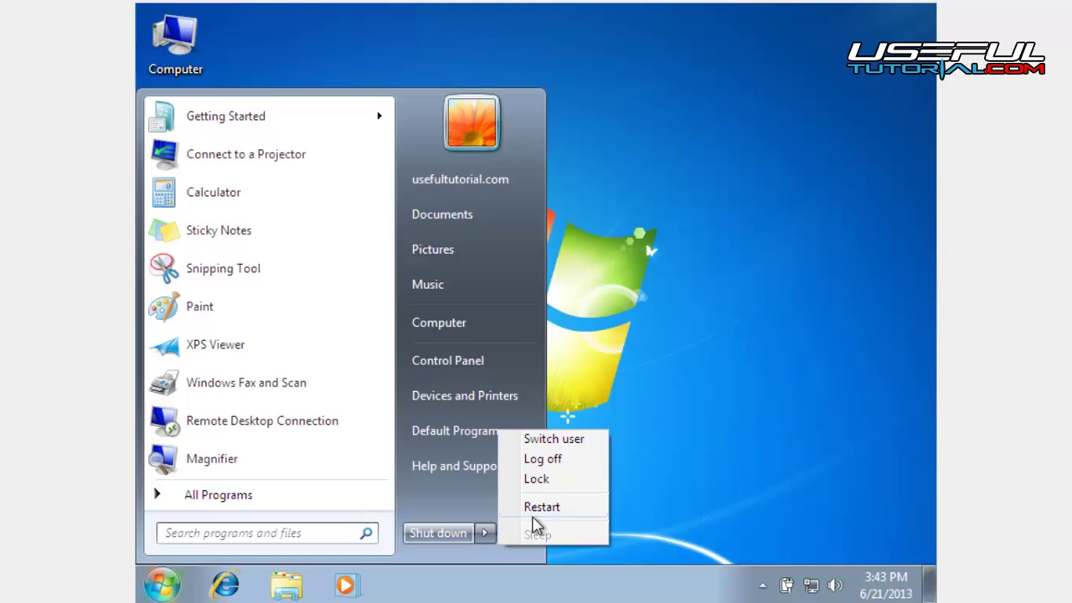
click(550, 479)
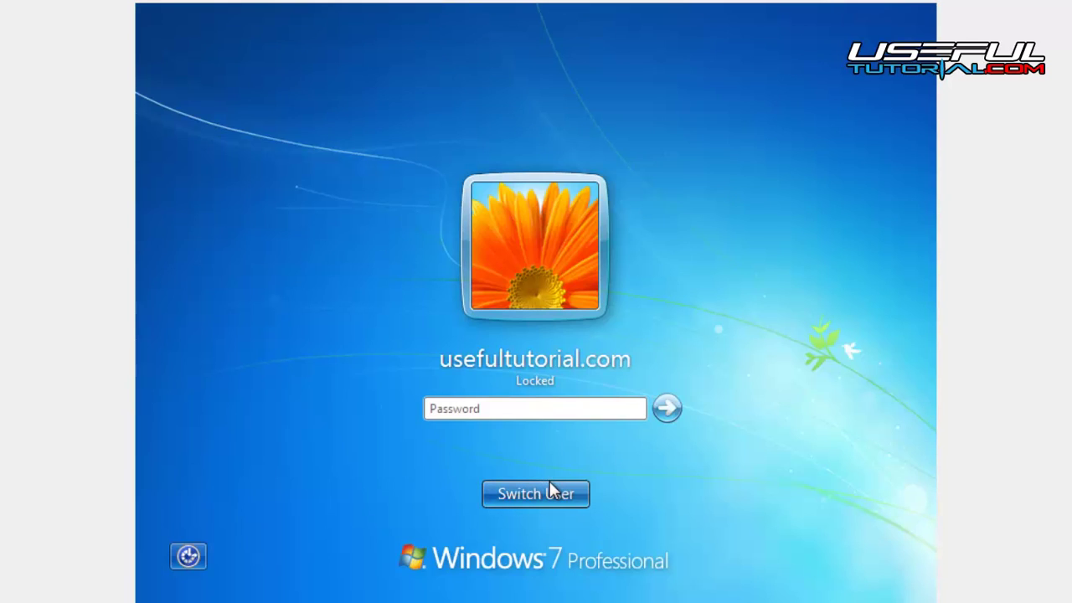
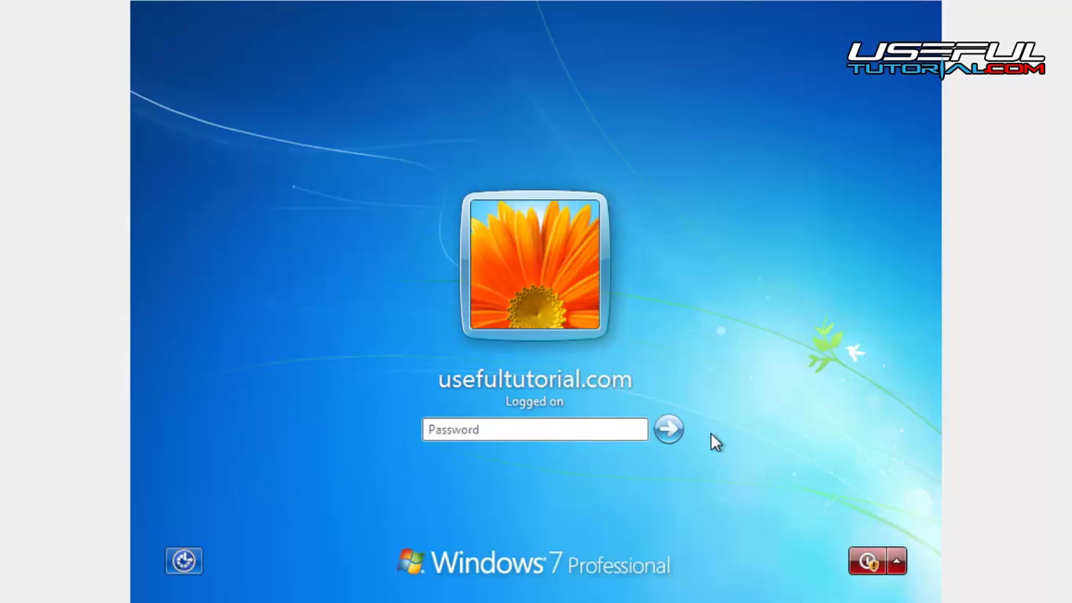
click(892, 564)
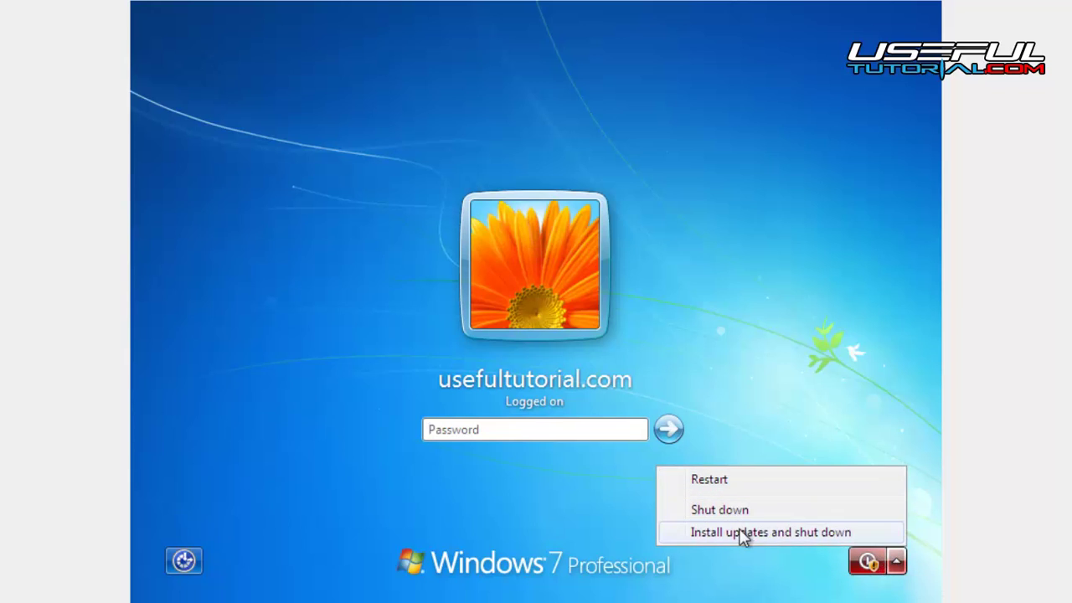
click(756, 422)
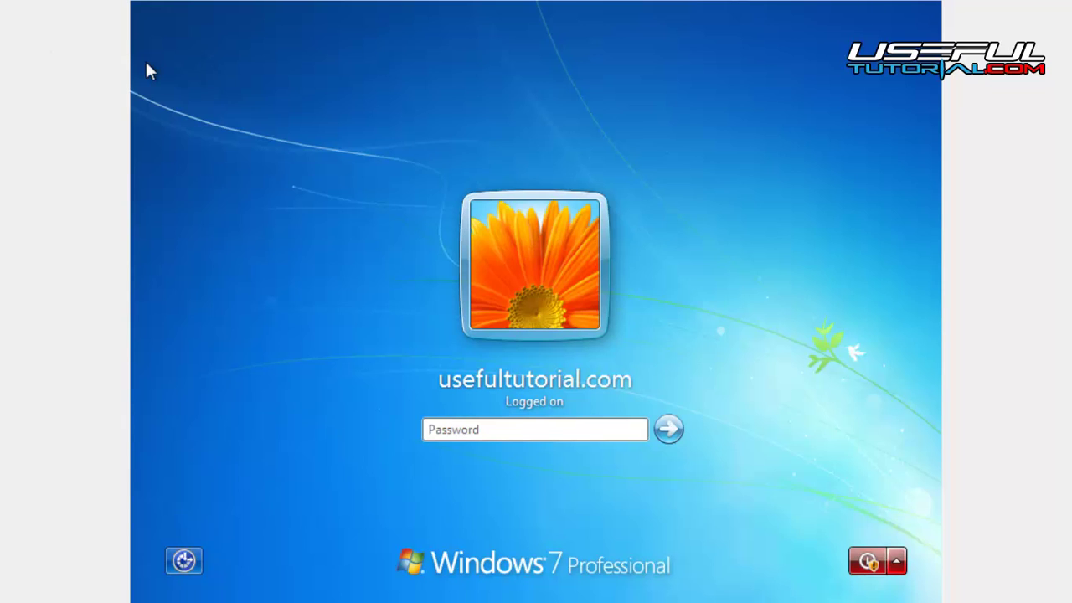
Choose Reset from the VirtualBox Machine menu and confirm restarting the Windows 7 VM.
key(ctrl+Home)
key(Down)
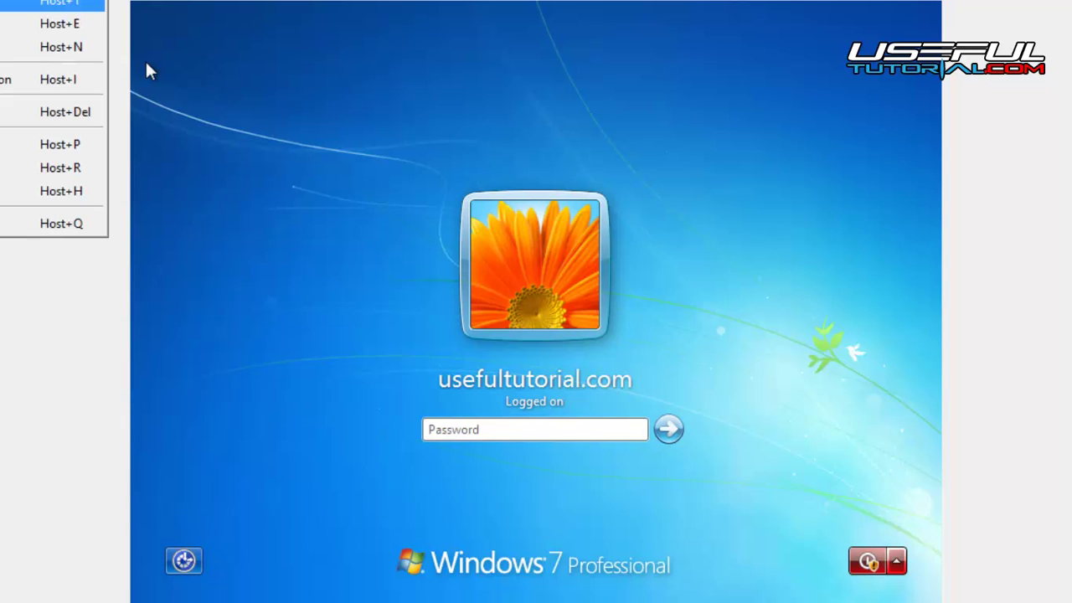
key(Down)
key(Down)
key(Down)
key(Down)
key(Down)
key(Down)
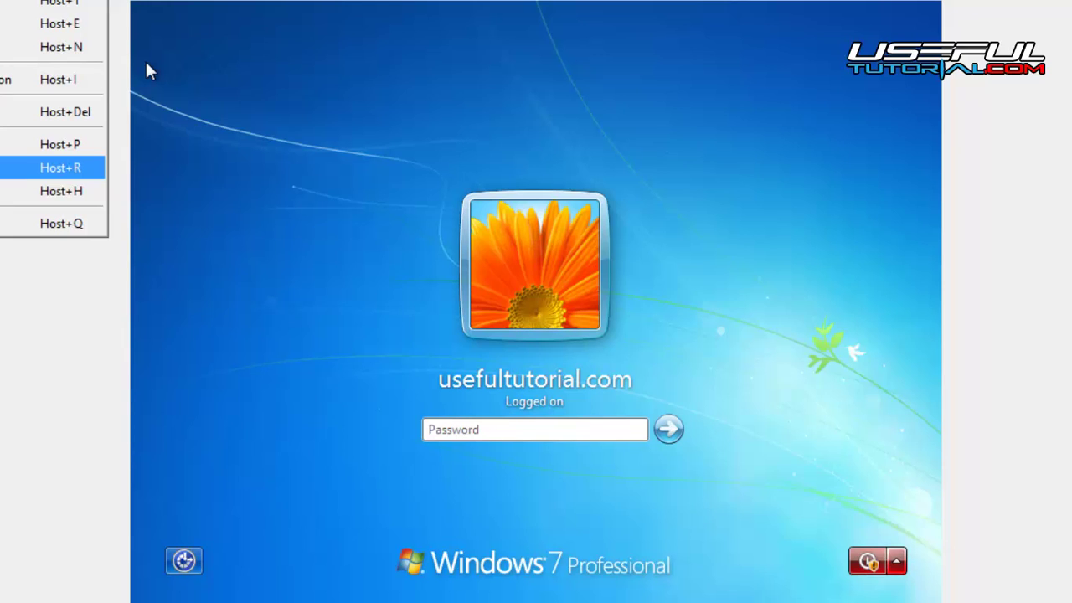
key(Return)
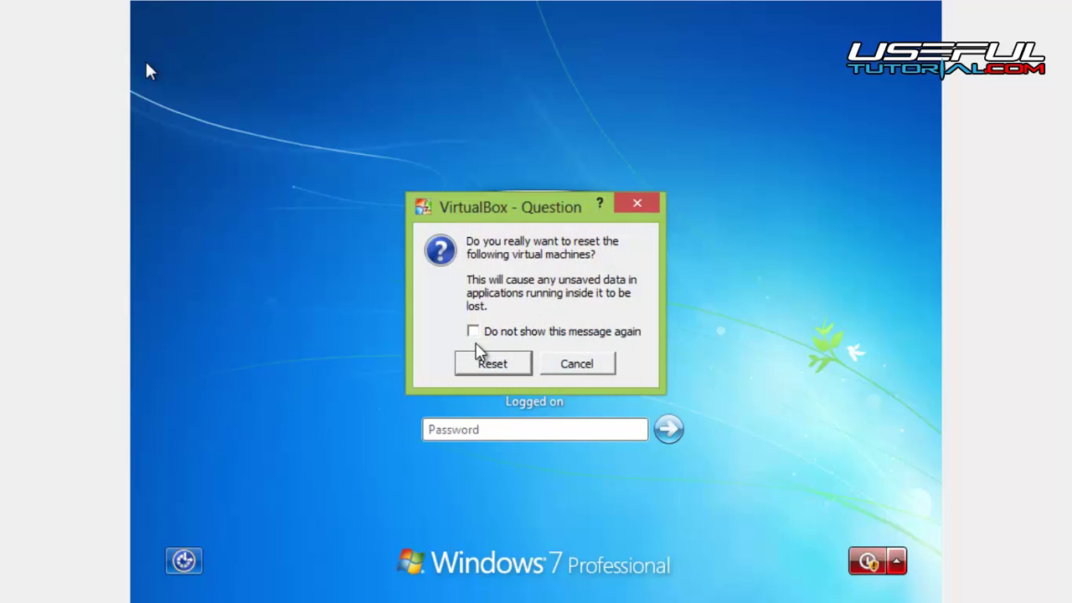
click(484, 369)
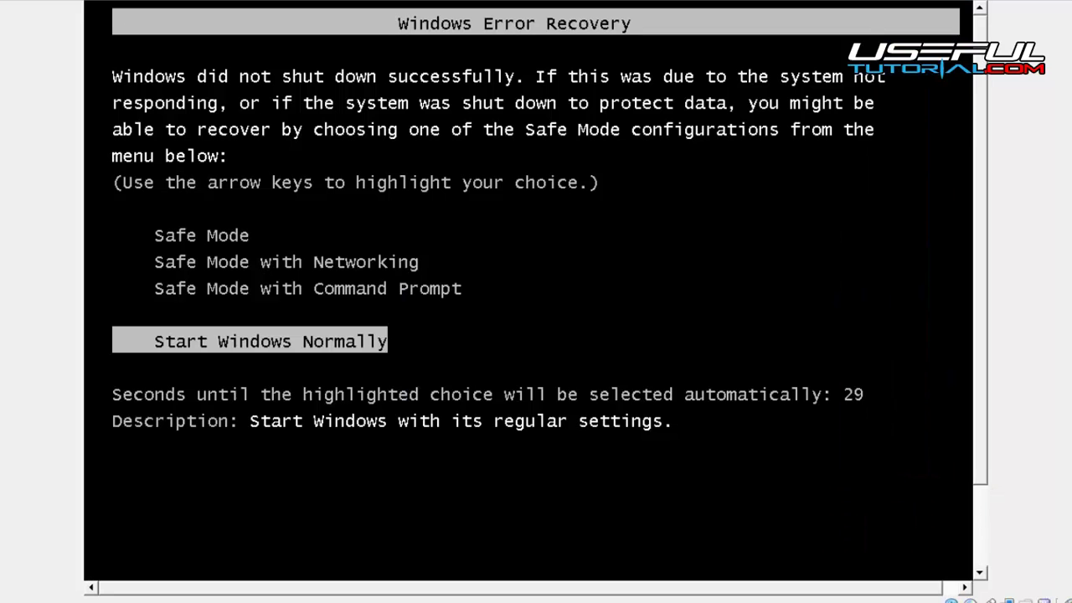
Browse the Safe Mode boot options, then boot with Start Windows Normally.
key(Up)
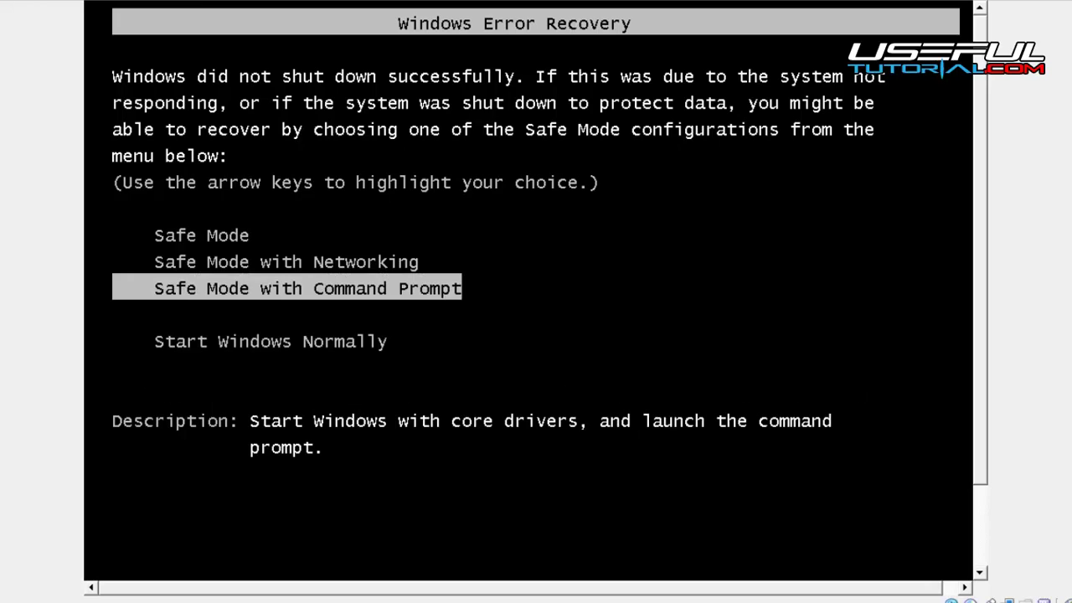
key(Up)
key(Up)
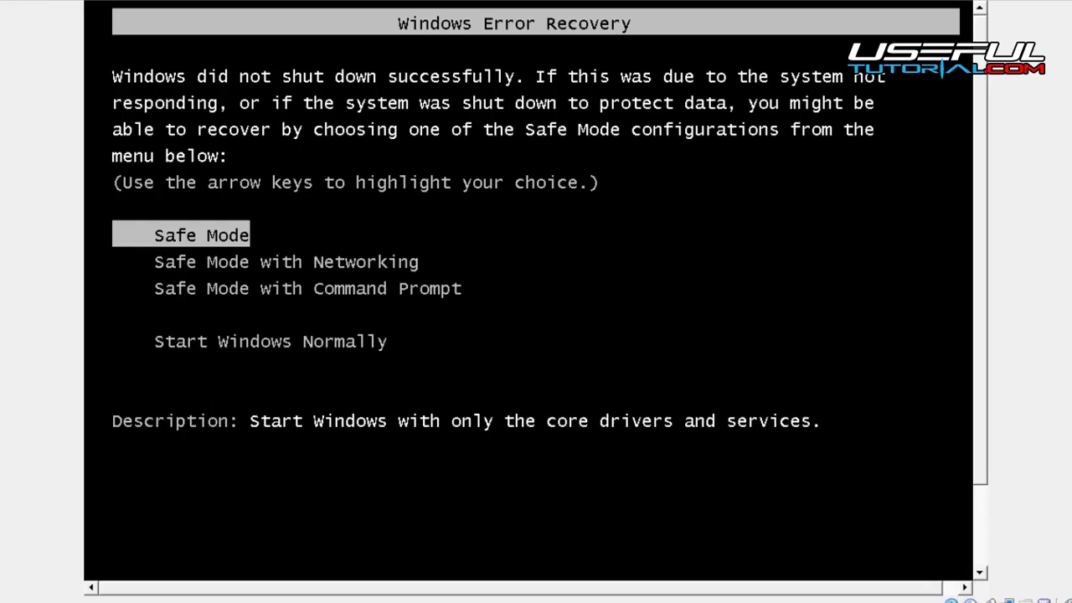
key(Up)
key(Down)
key(Down)
key(Down)
key(Down)
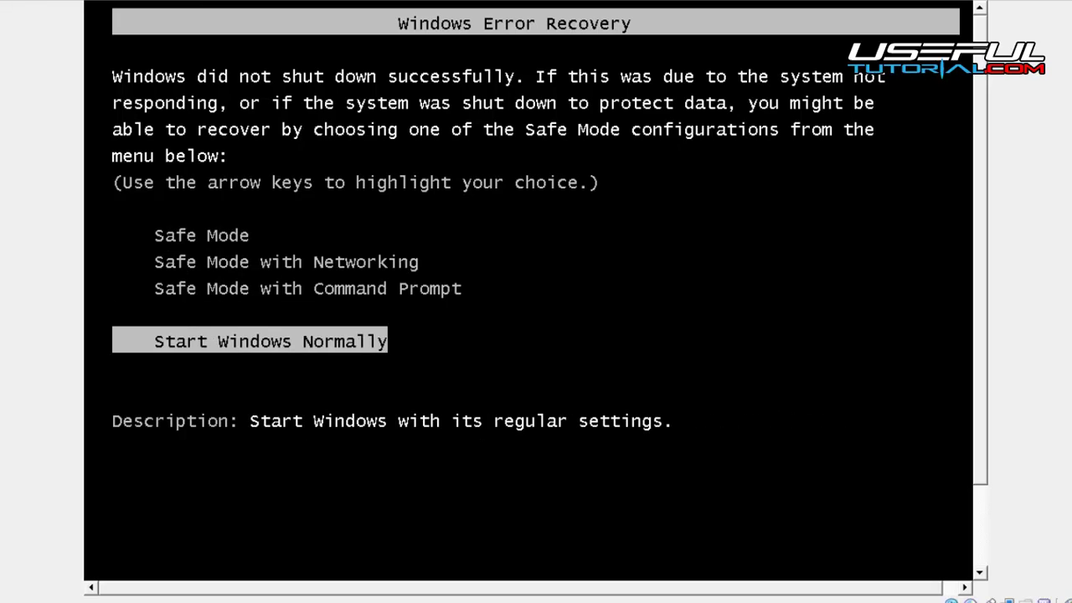
key(Return)
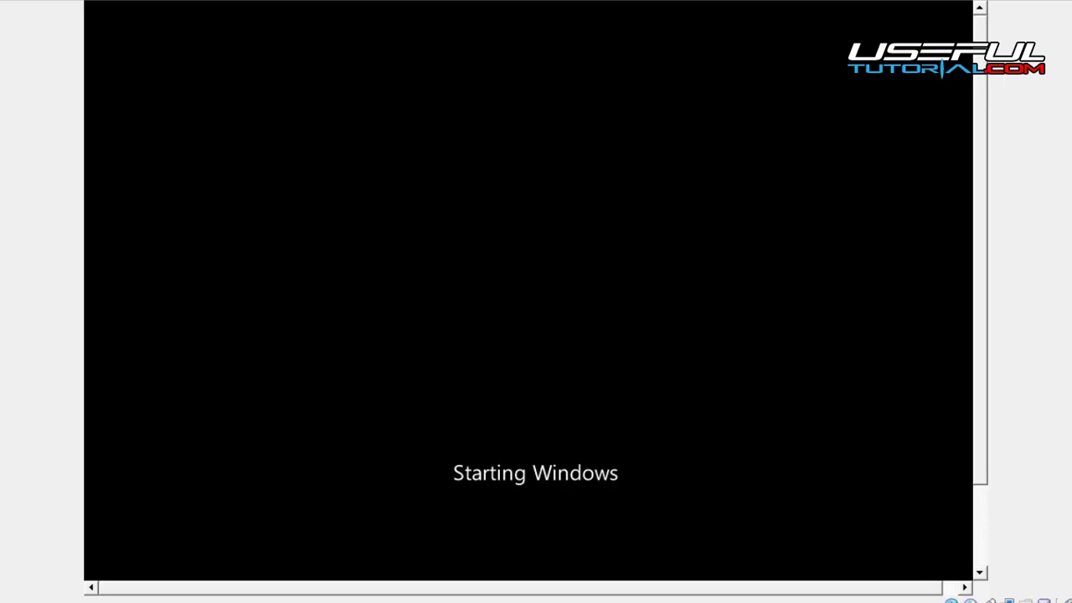
Interrupt the 'Starting Windows' boot with a confirmed Machine > Reset in VirtualBox.
click(25, 2)
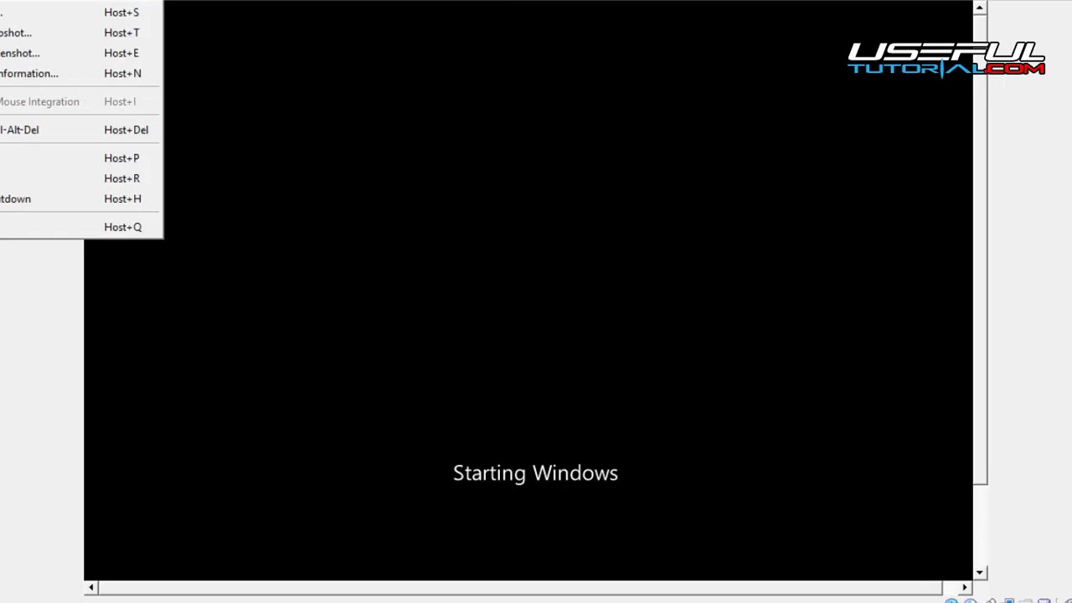
click(10, 181)
click(499, 358)
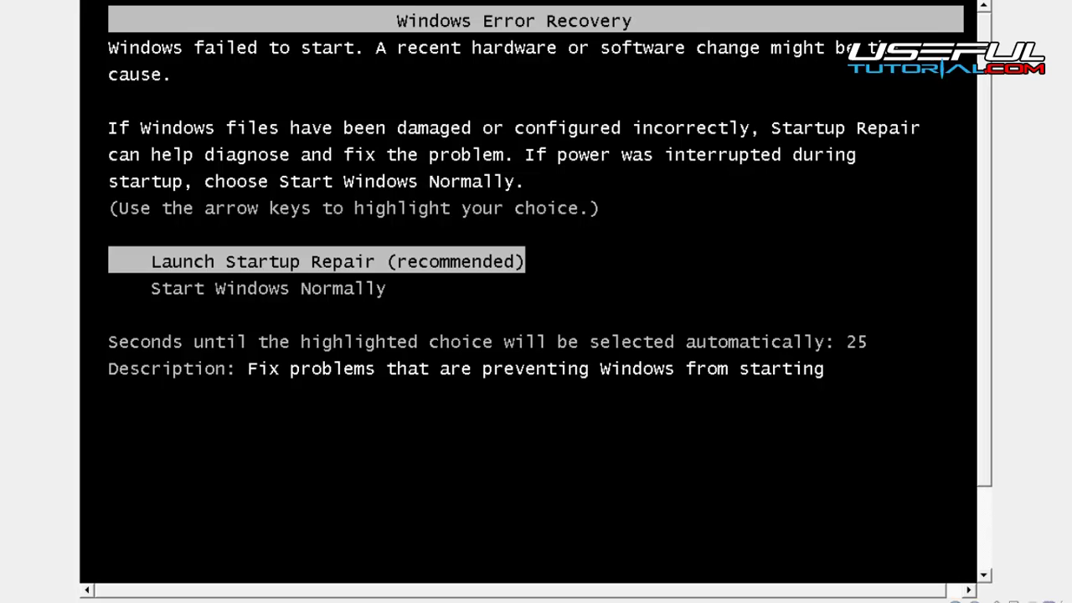
Run Launch Startup Repair (recommended) and cancel its System Restore offer.
key(Down)
key(Up)
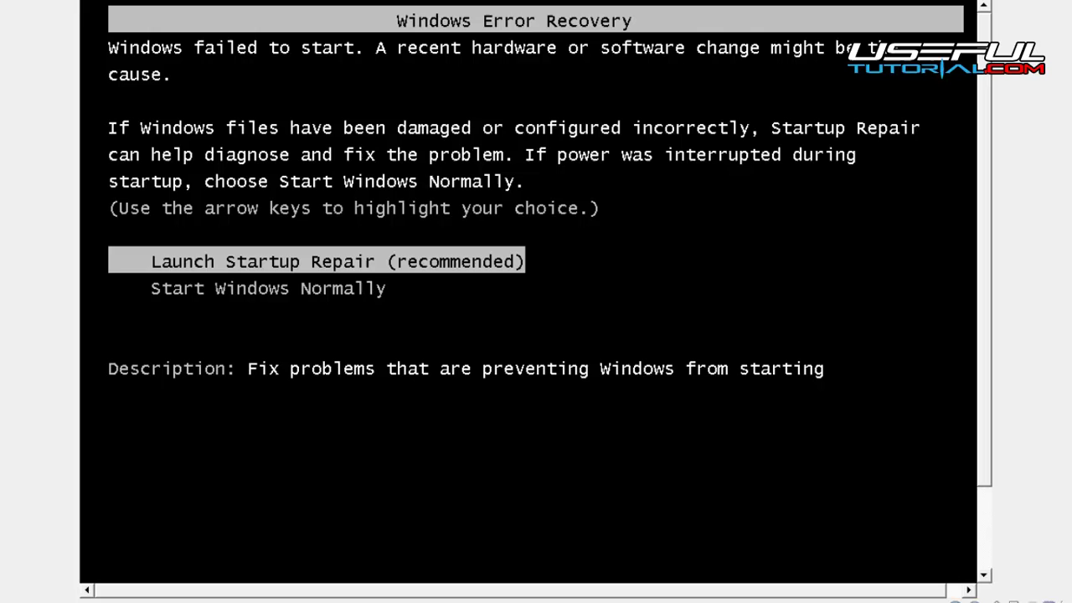
key(Return)
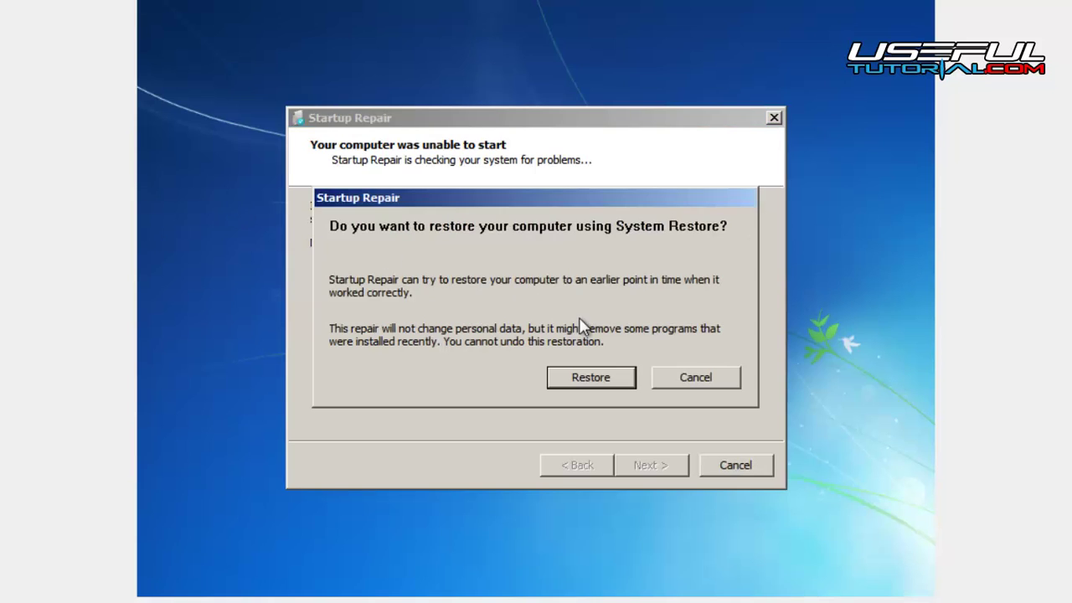
click(720, 383)
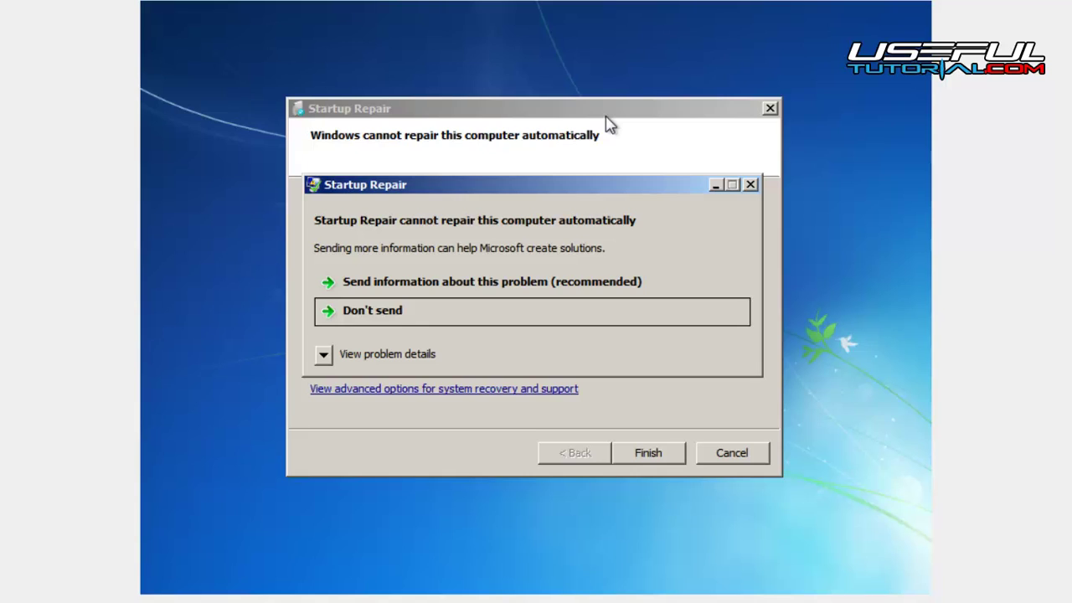
Expand View problem details and scroll down to the erofflps.txt privacy statement link.
click(325, 355)
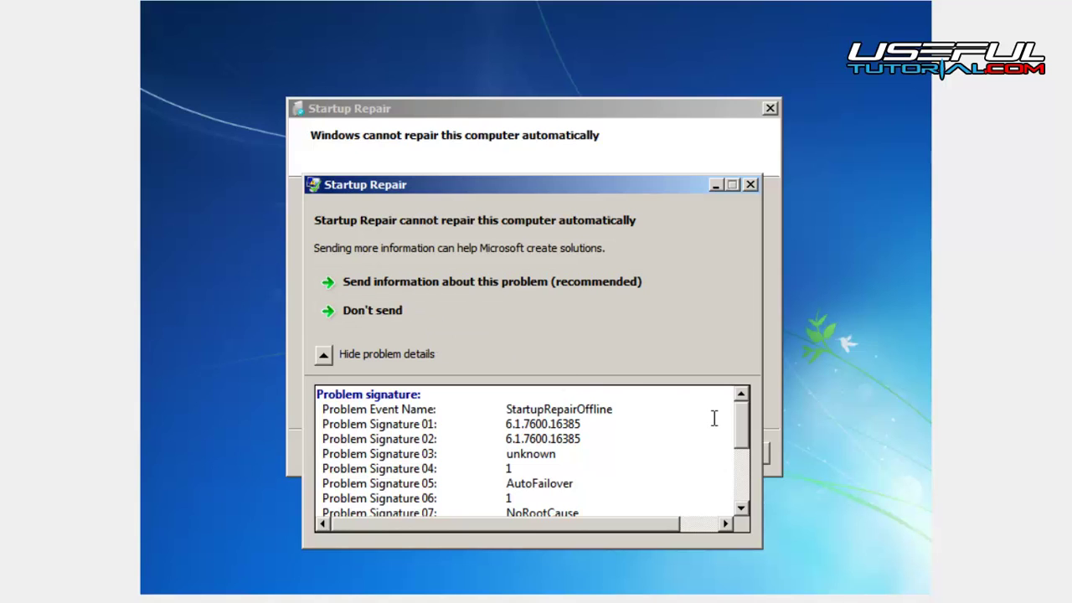
scroll(749, 431, down, 2)
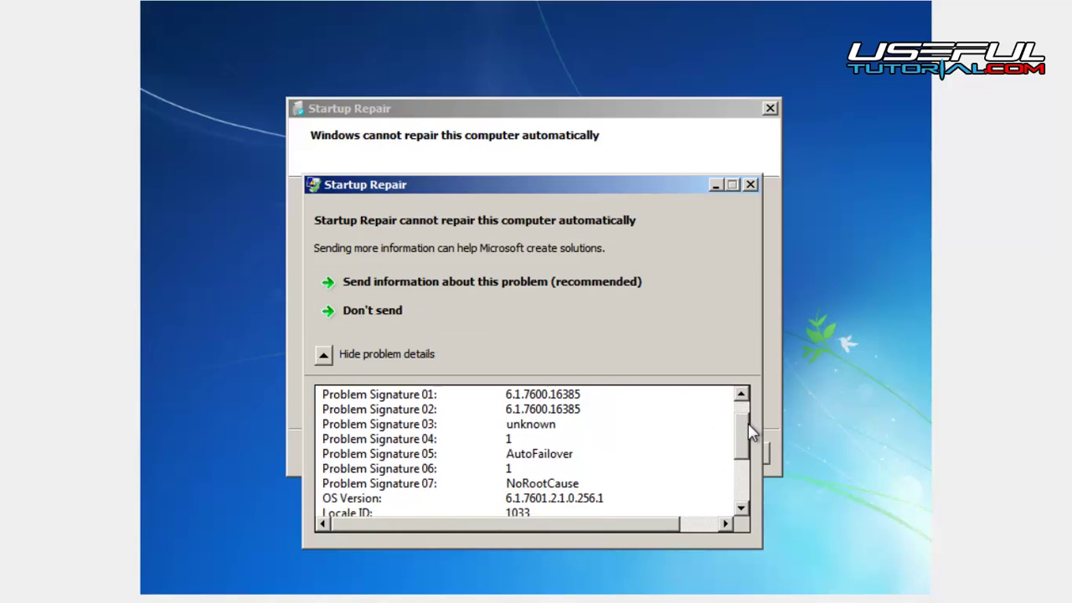
scroll(748, 431, down, 1)
scroll(748, 435, down, 1)
scroll(749, 455, down, 1)
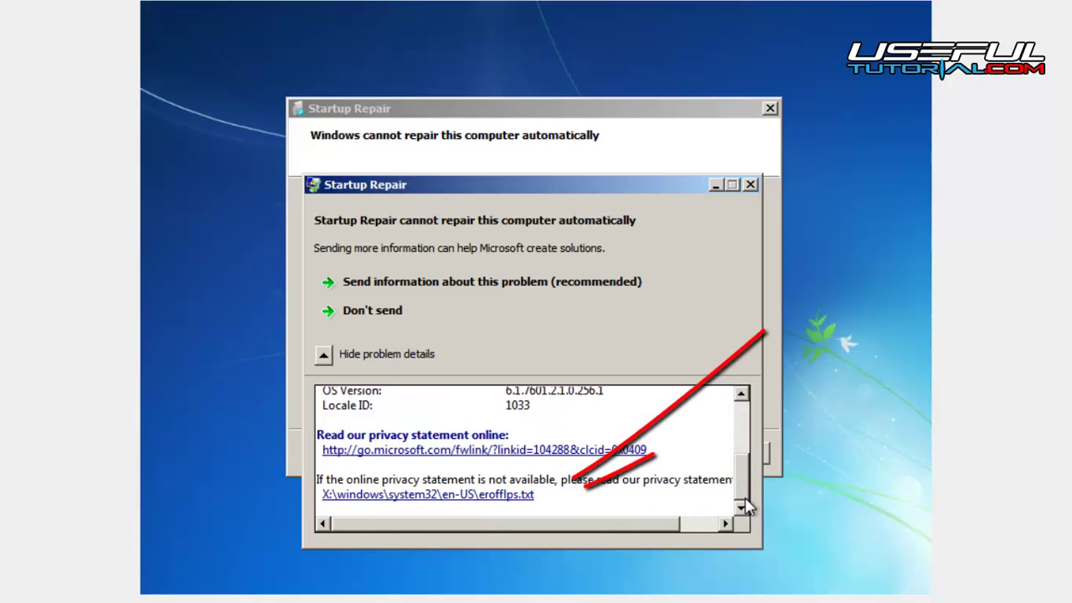
Open erofflps.txt in Notepad and drop down its File menu.
click(467, 501)
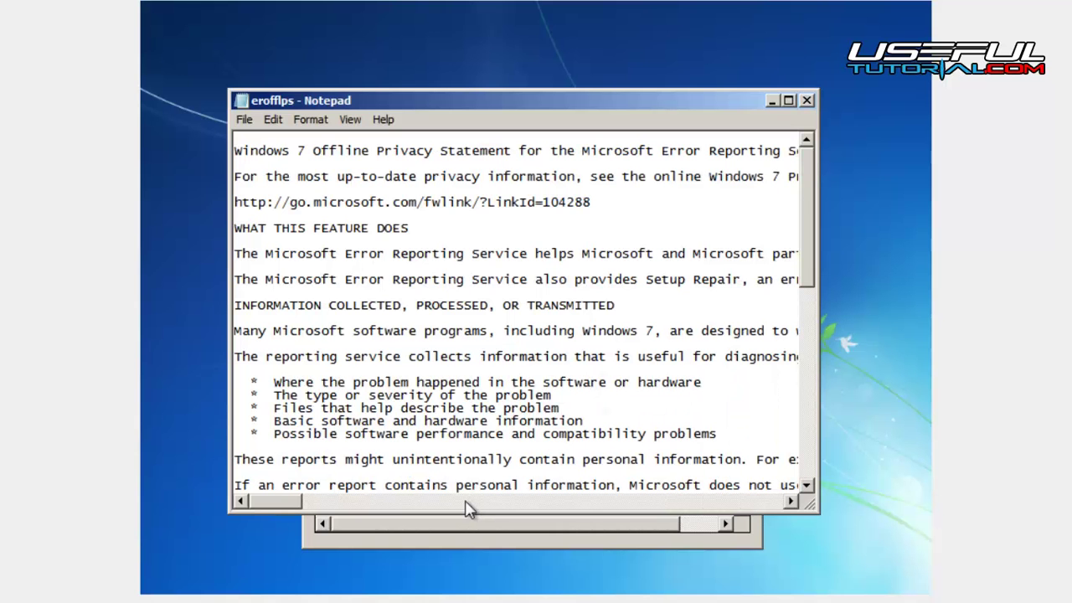
drag(323, 215, 419, 289)
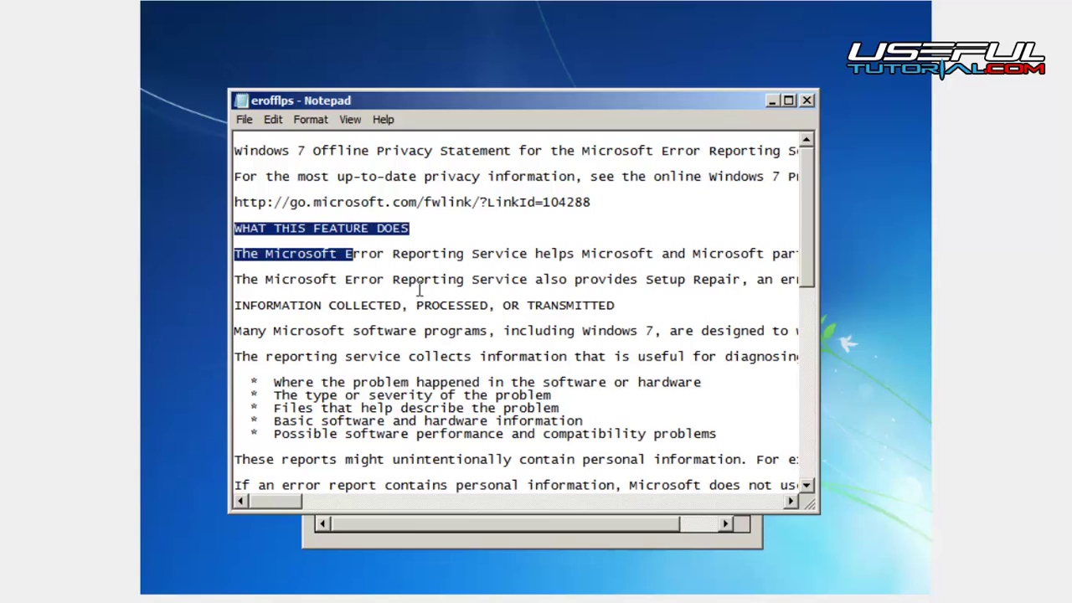
click(497, 327)
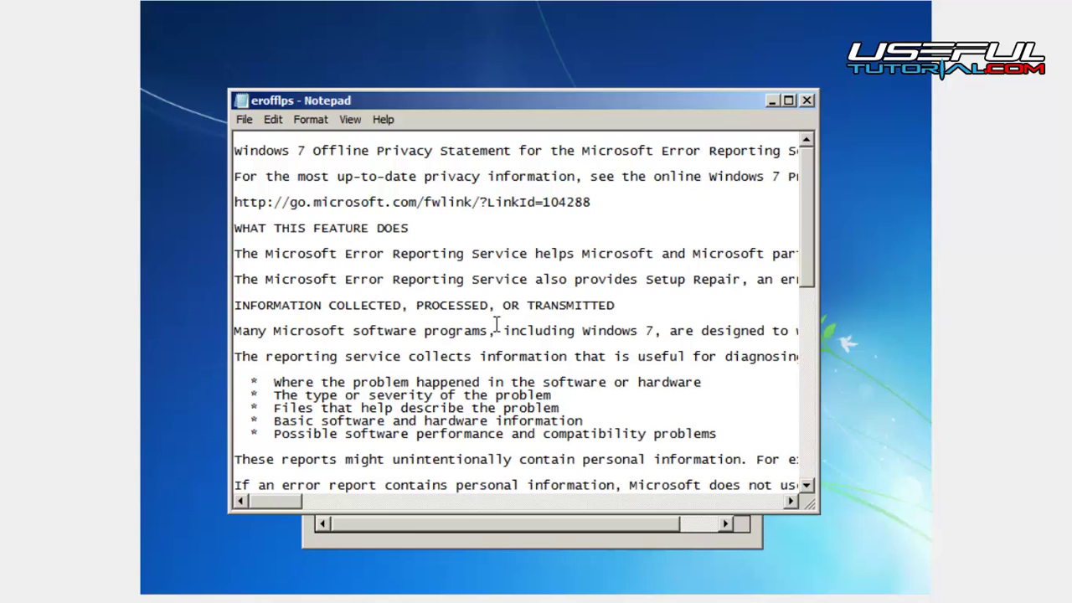
click(245, 121)
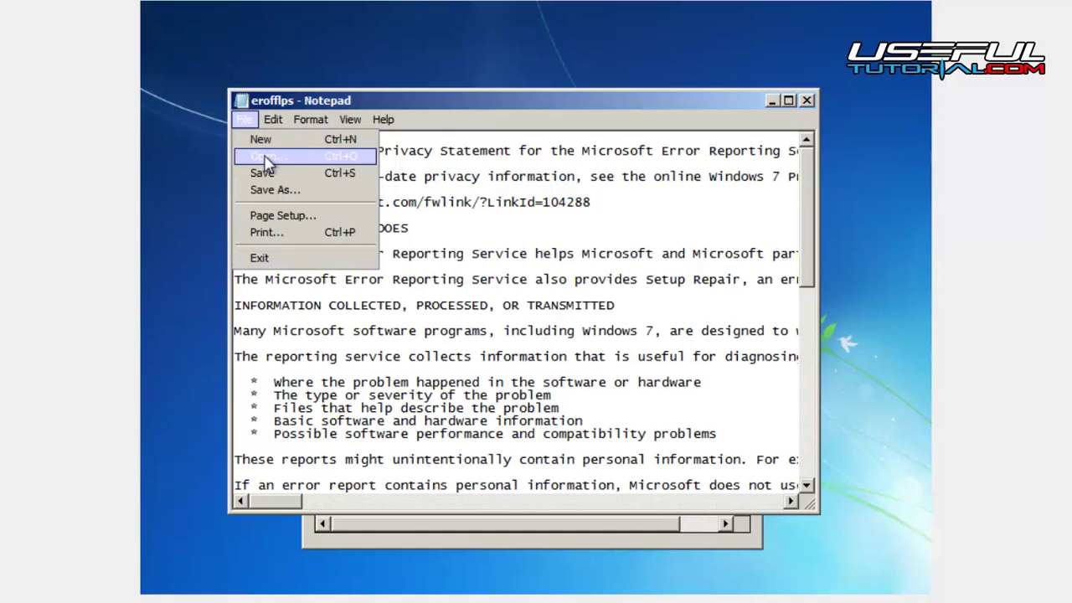
Open Notepad's Open dialog set to All Files and browse Computer to select Local Disk (D:).
click(266, 162)
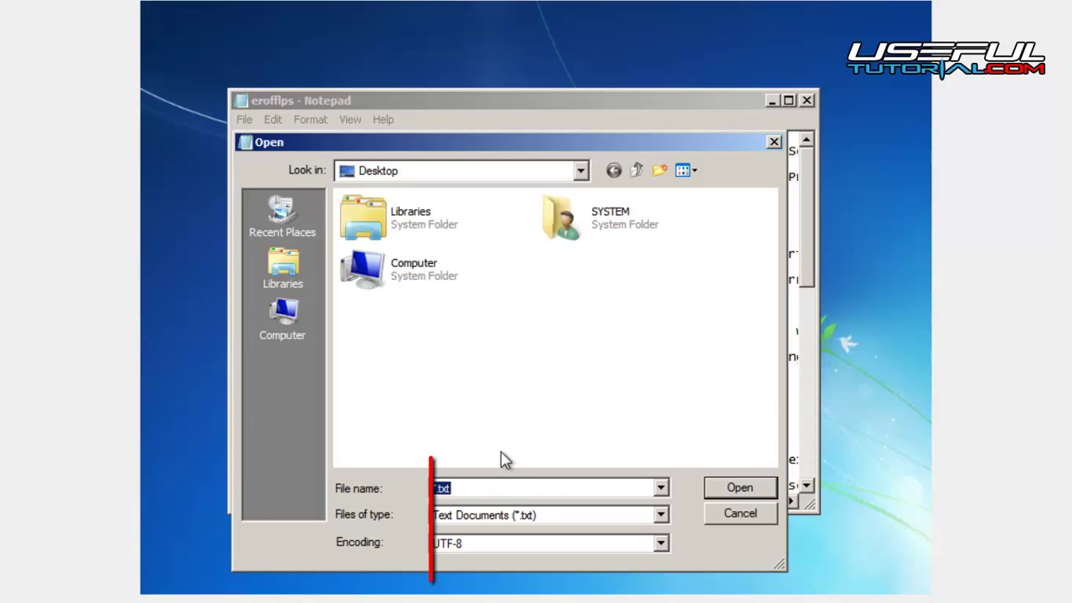
click(453, 525)
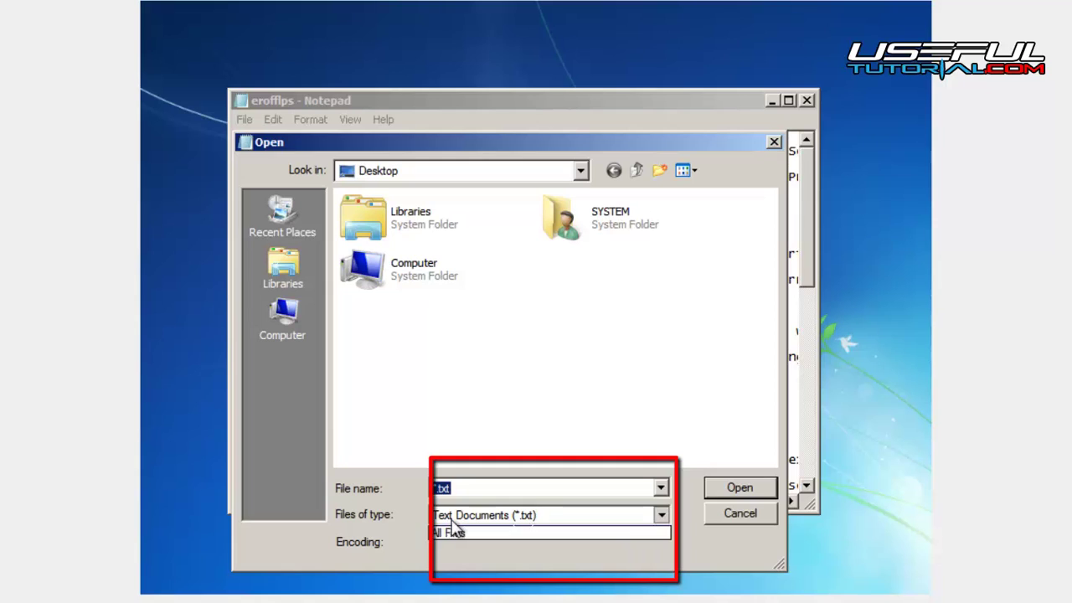
click(484, 550)
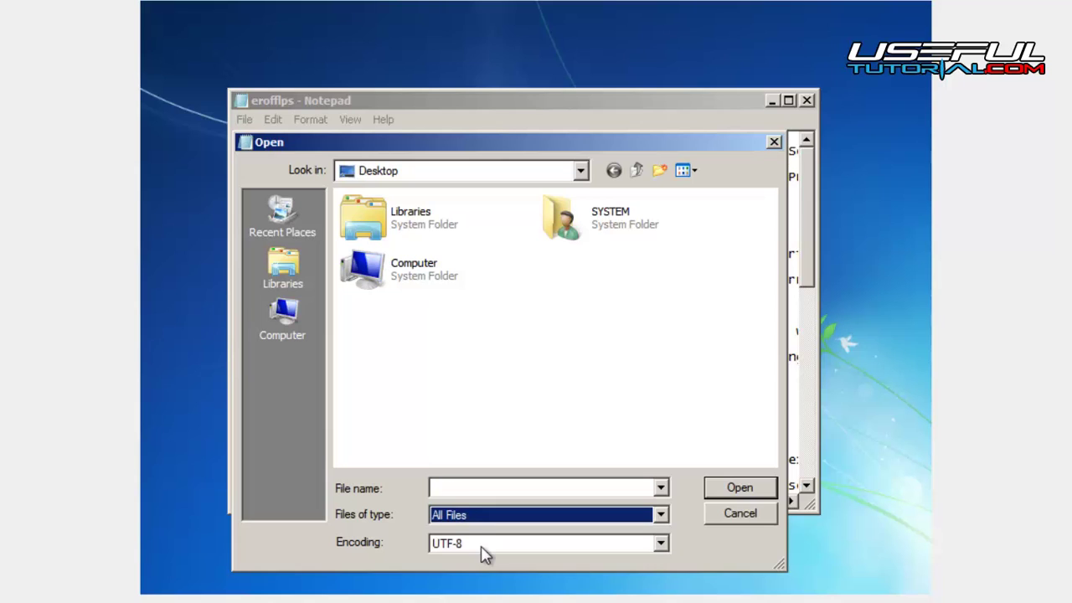
double_click(423, 280)
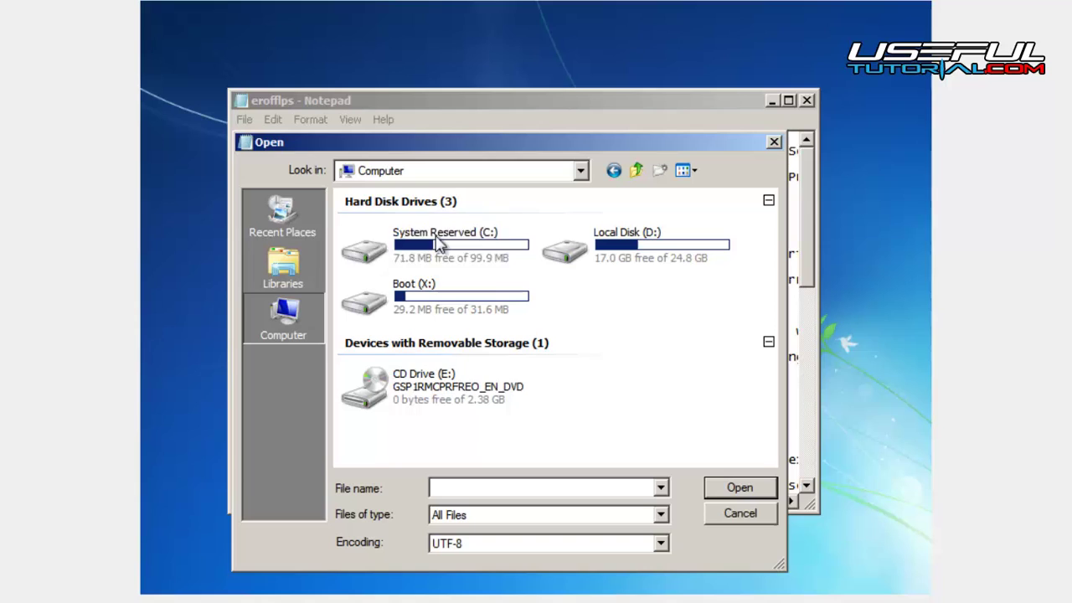
click(436, 241)
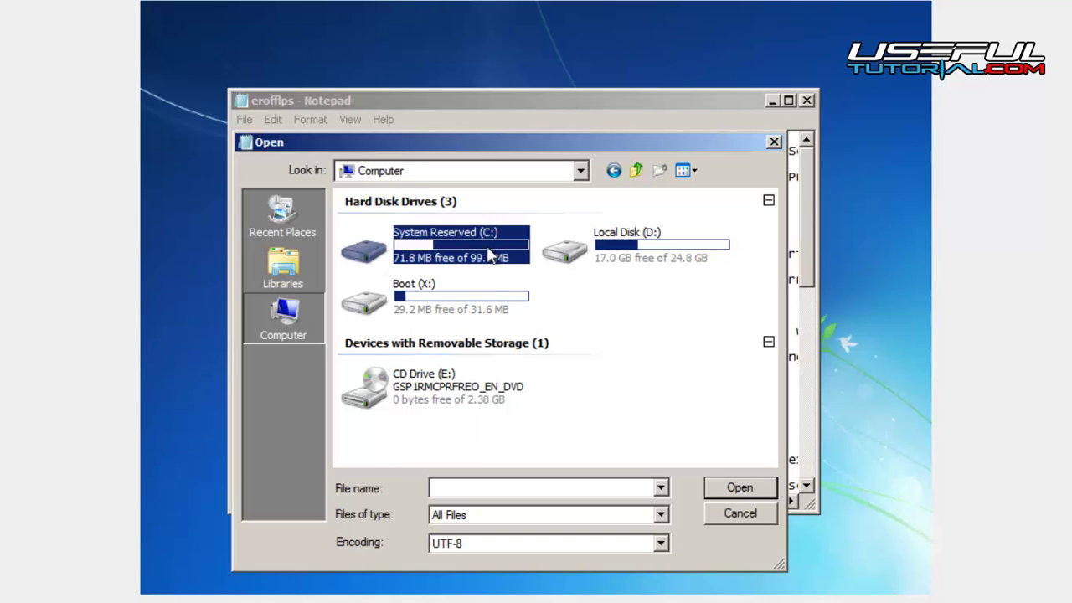
mouse_move(503, 260)
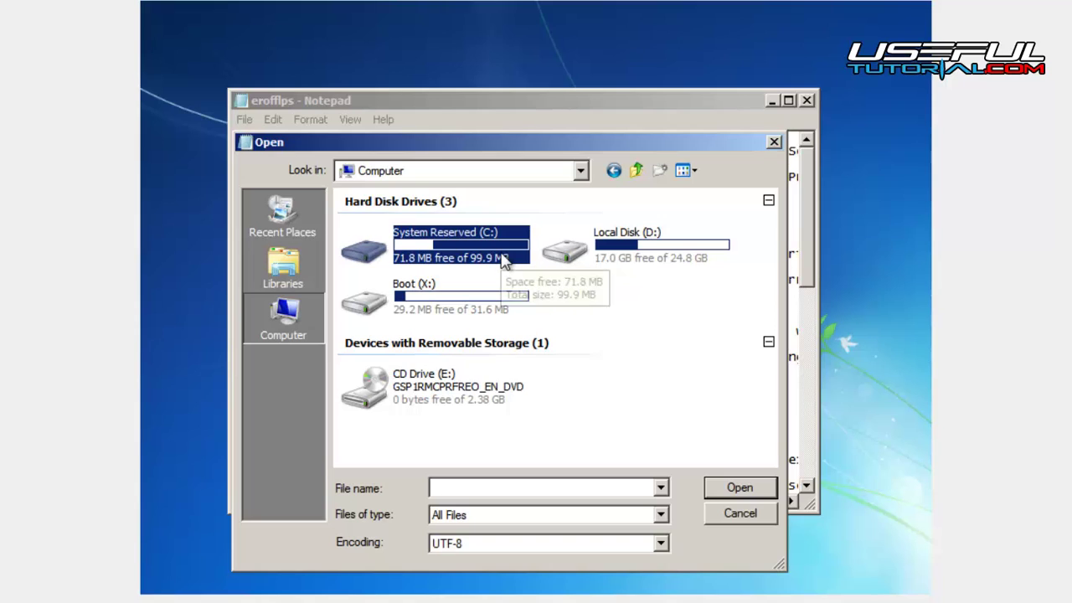
click(644, 243)
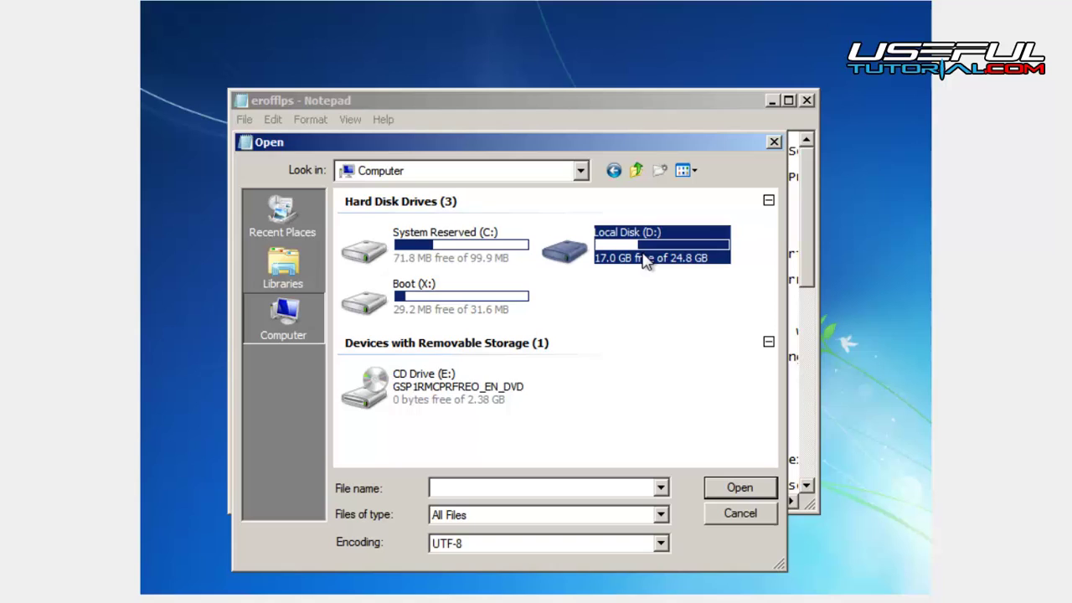
Open Local Disk (D:) and its Windows folder, scrolling down toward System32.
double_click(644, 252)
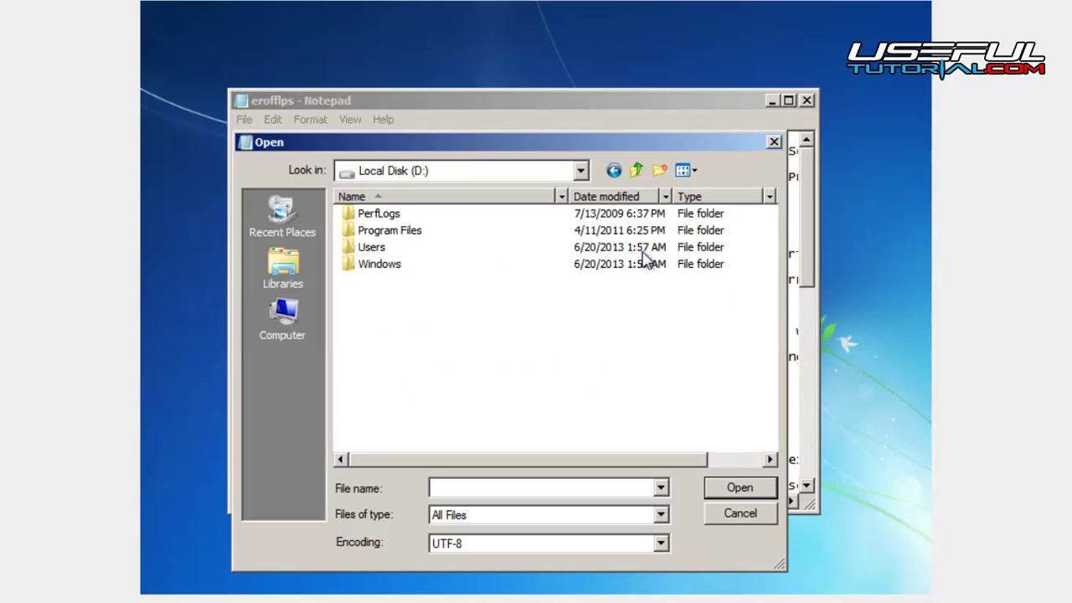
double_click(381, 265)
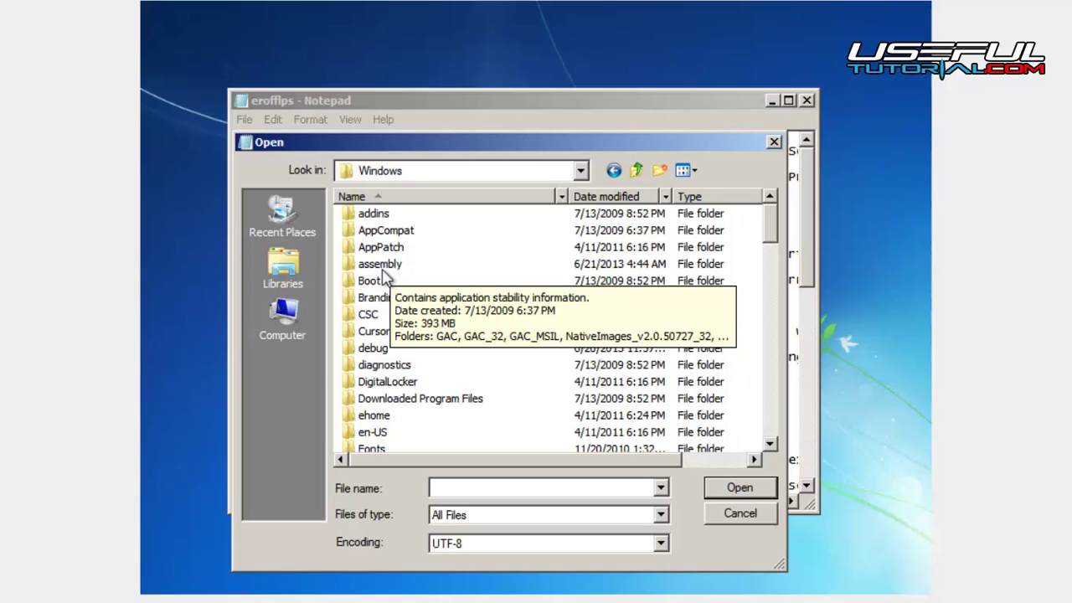
click(374, 333)
scroll(375, 339, down, 1)
scroll(376, 342, down, 3)
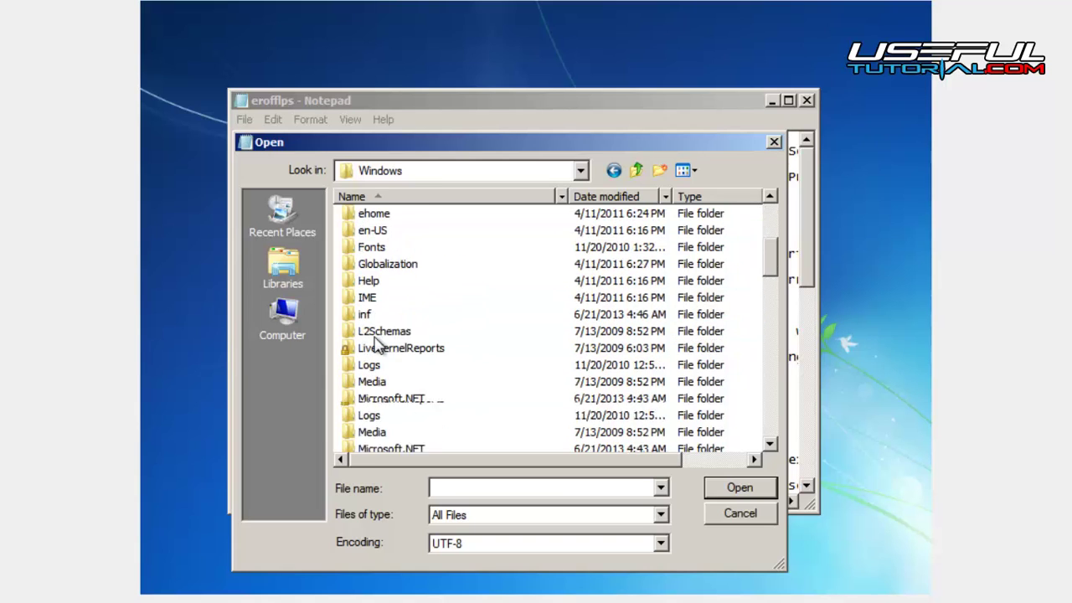
scroll(377, 343, down, 2)
scroll(376, 346, down, 2)
scroll(374, 352, down, 1)
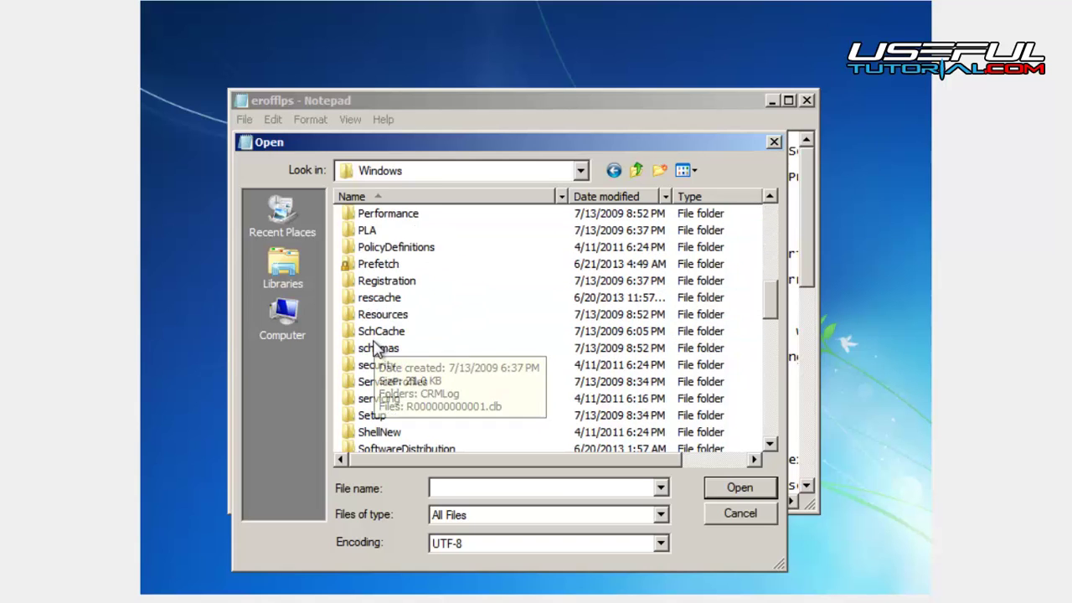
scroll(400, 402, down, 1)
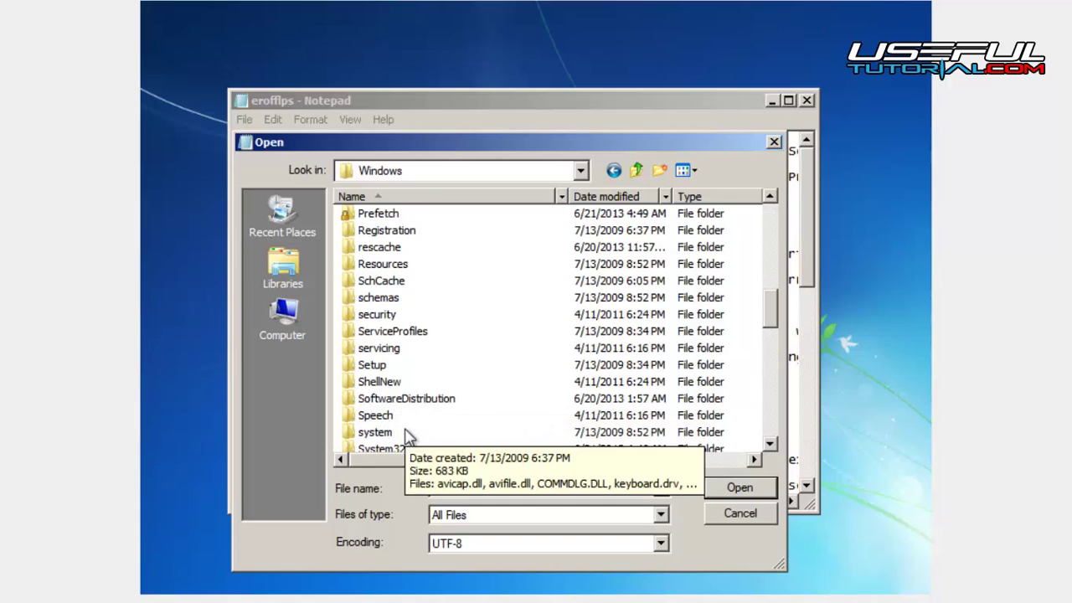
Open the System32 folder and type 'set' to jump to the sethc files.
click(399, 450)
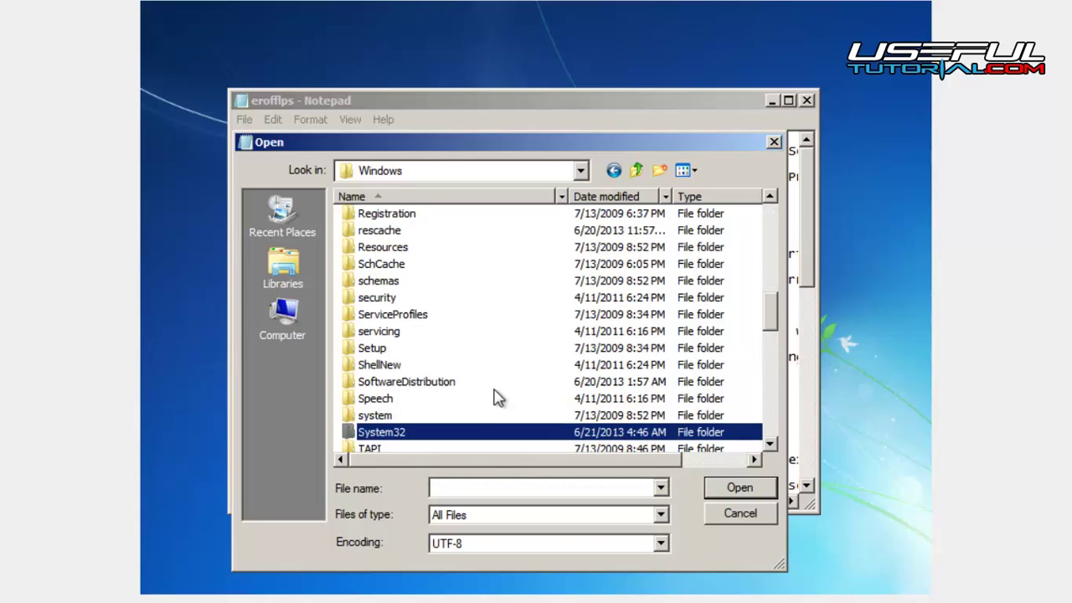
scroll(482, 393, down, 1)
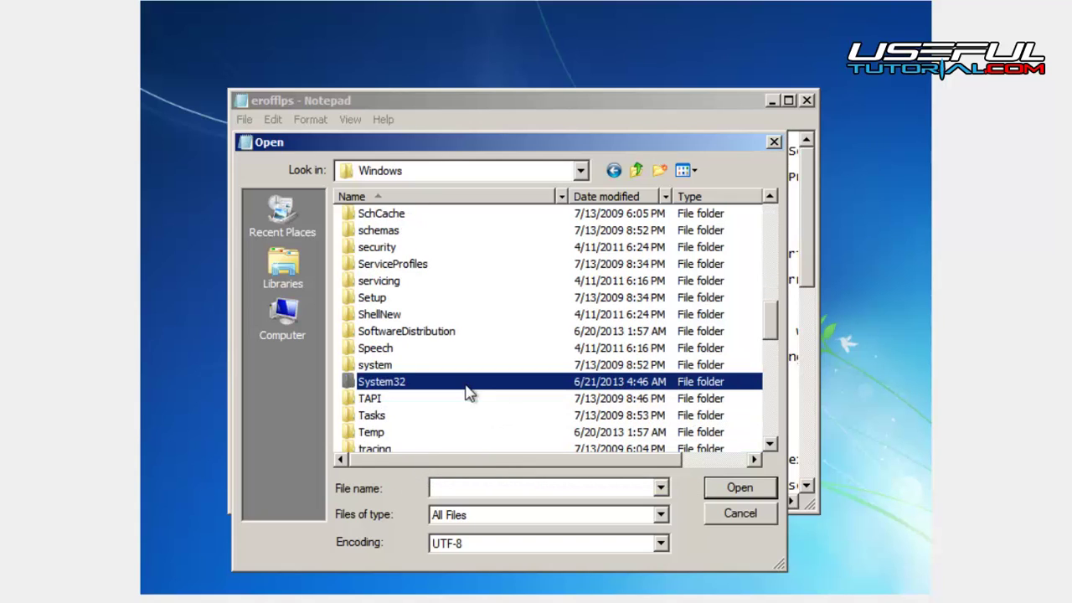
double_click(398, 388)
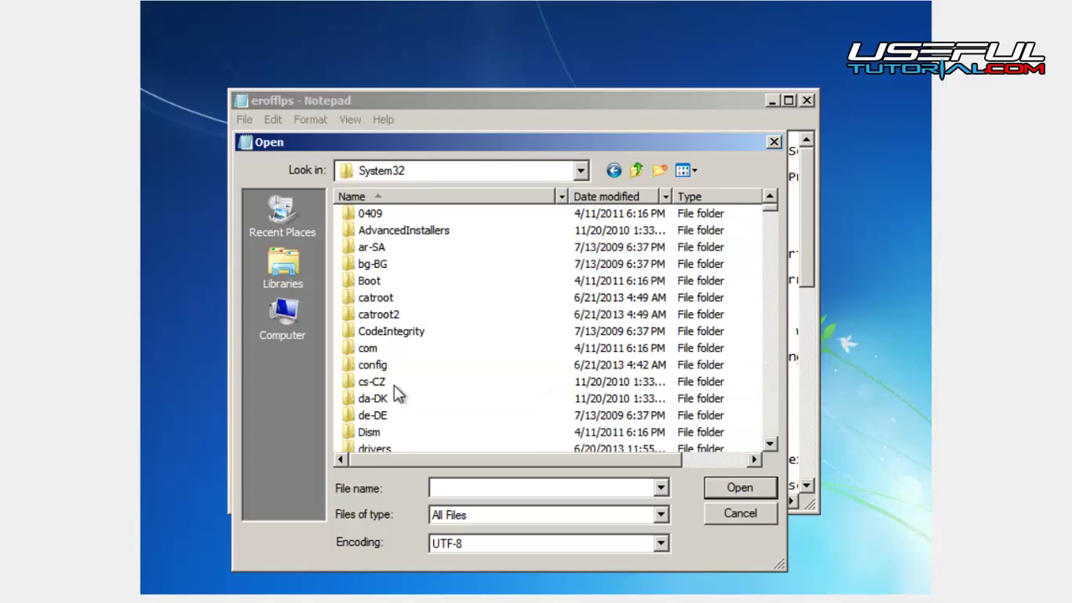
scroll(398, 394, down, 2)
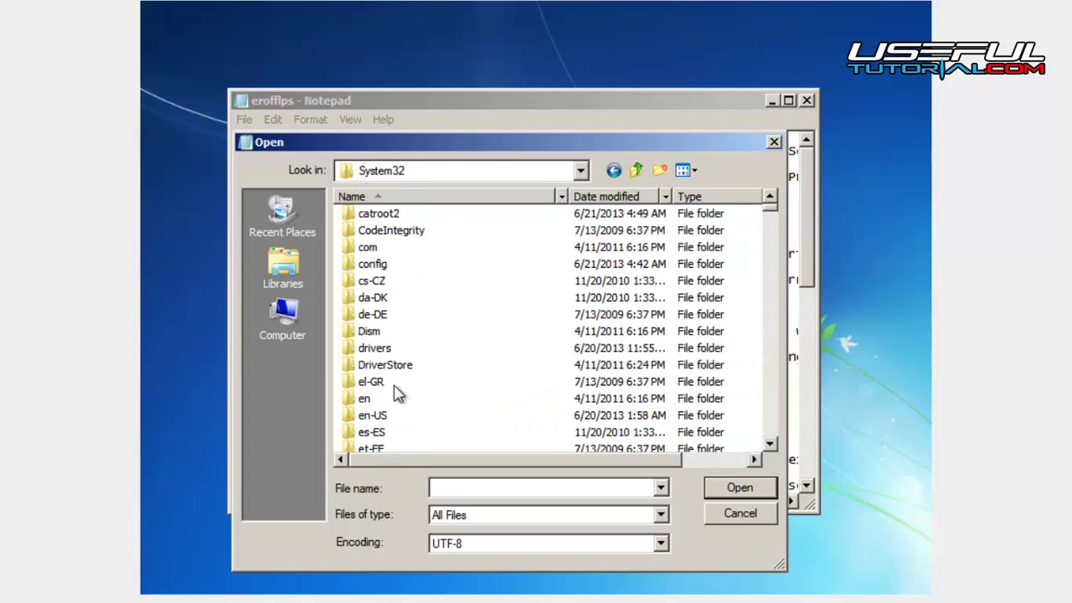
scroll(397, 394, down, 2)
scroll(398, 394, down, 3)
scroll(398, 393, down, 3)
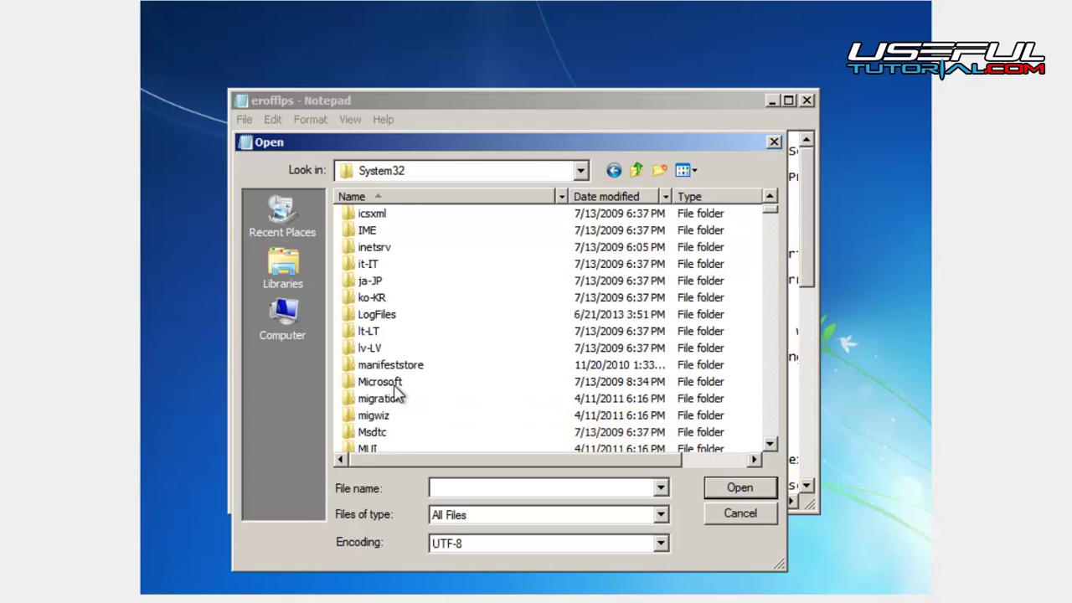
scroll(397, 386, down, 2)
scroll(400, 373, down, 6)
scroll(402, 369, down, 2)
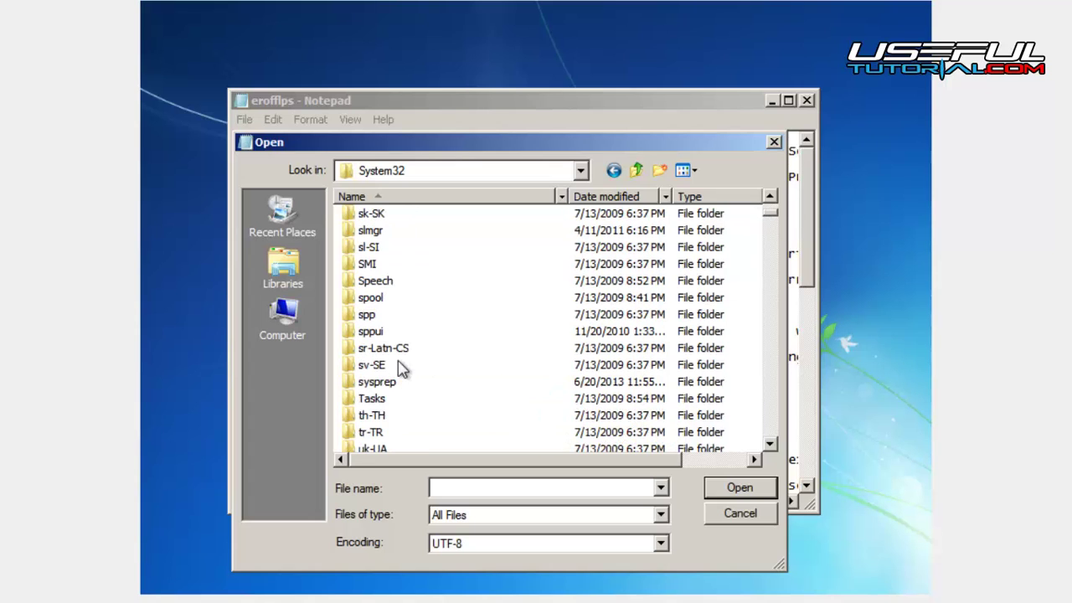
click(404, 367)
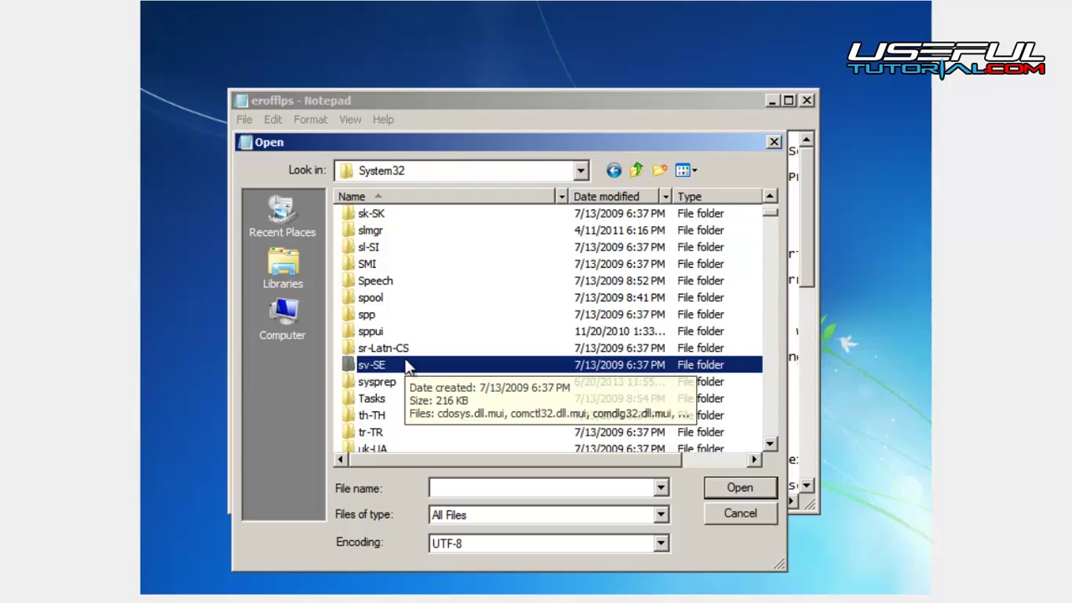
text(se)
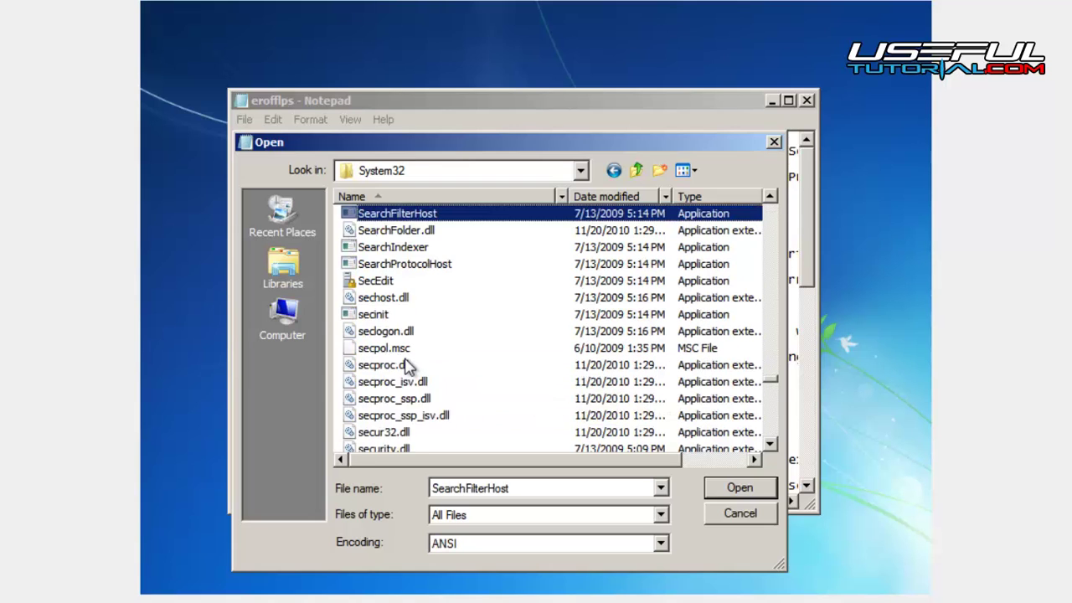
text(thc)
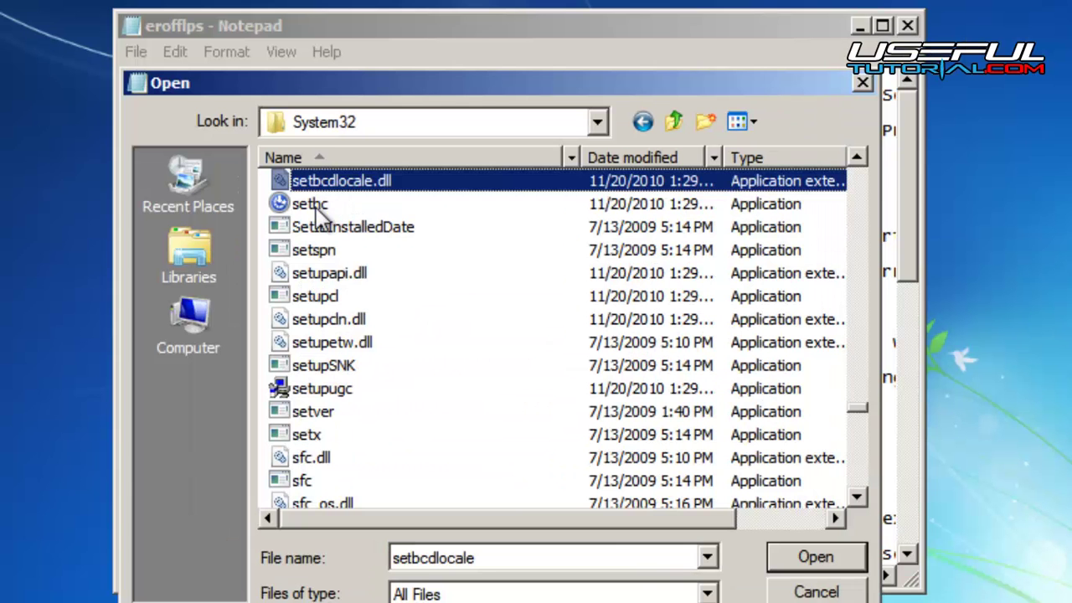
Rename the sethc file in System32 by appending '-old' to its name.
click(378, 232)
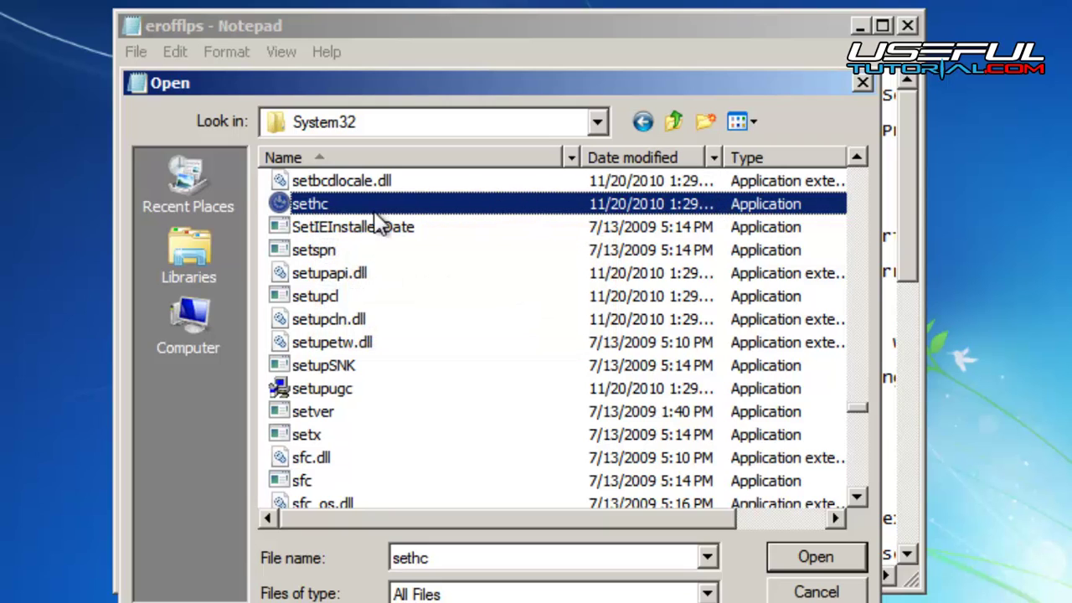
right_click(321, 215)
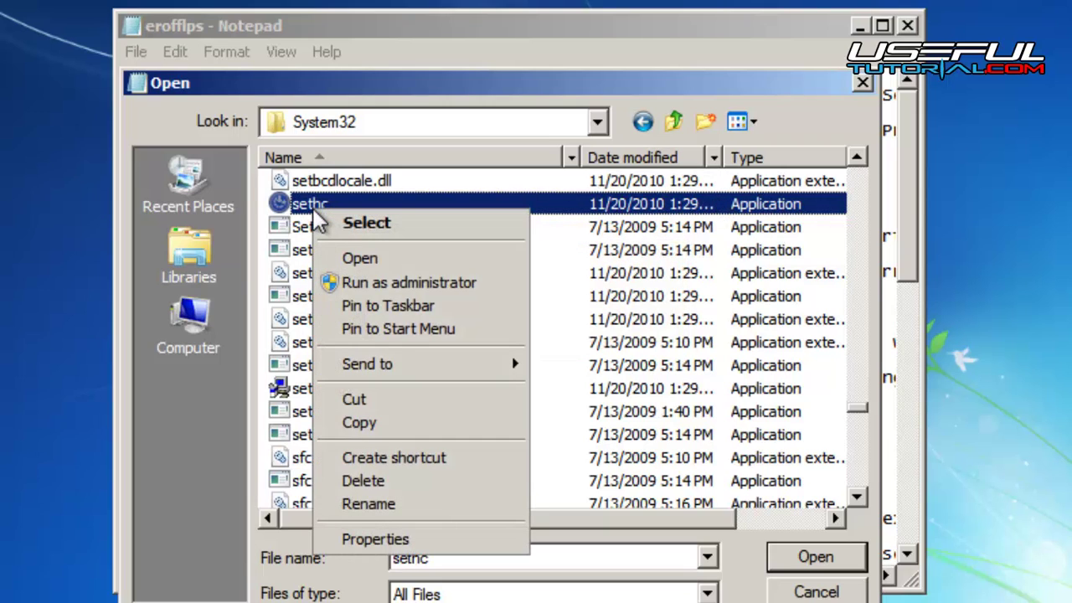
click(422, 506)
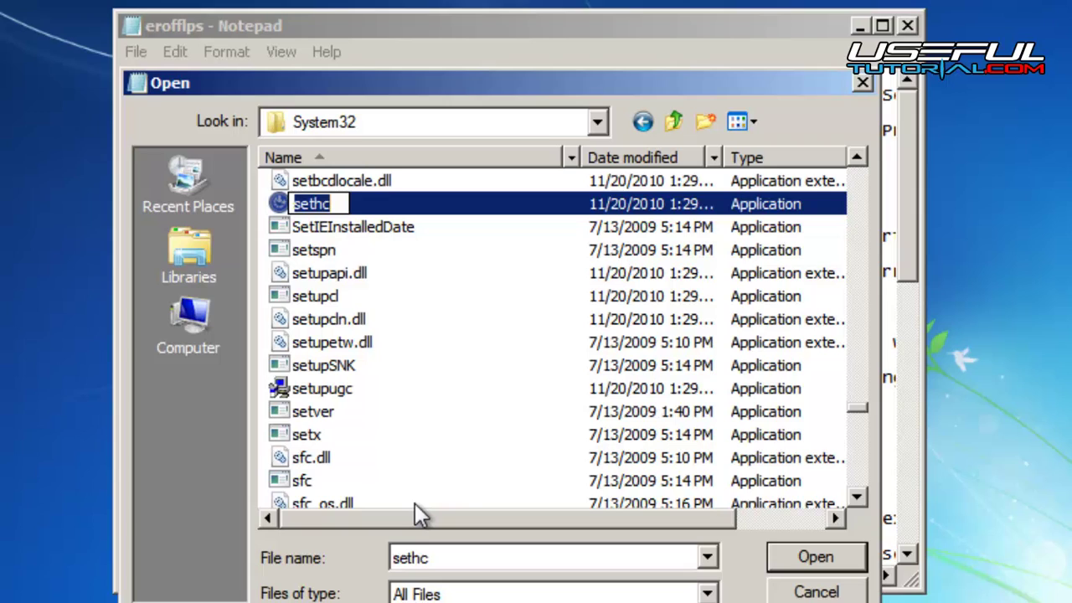
key(Right)
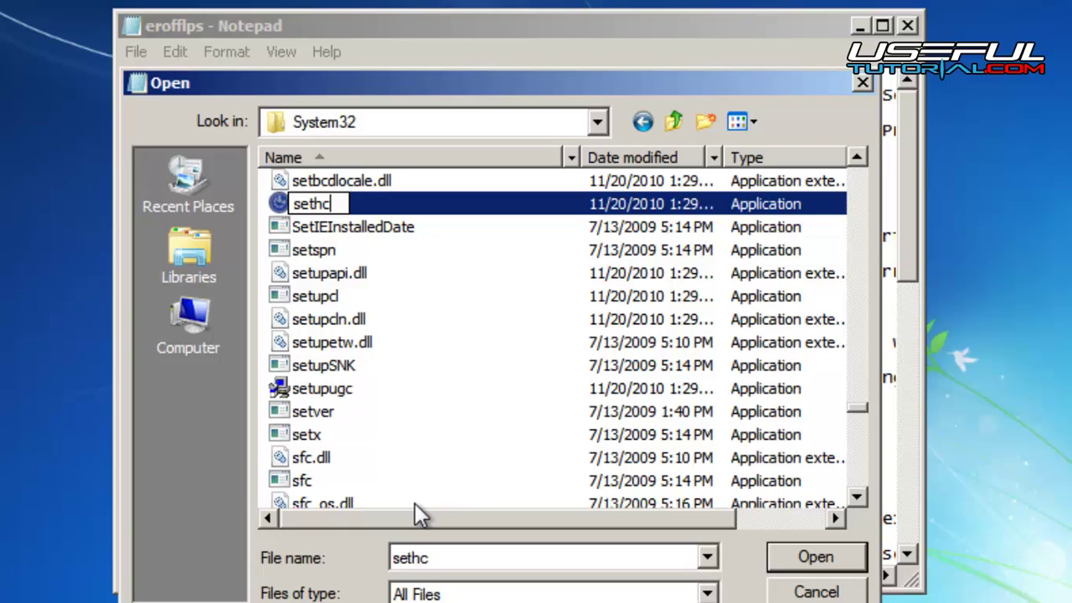
text(-ol)
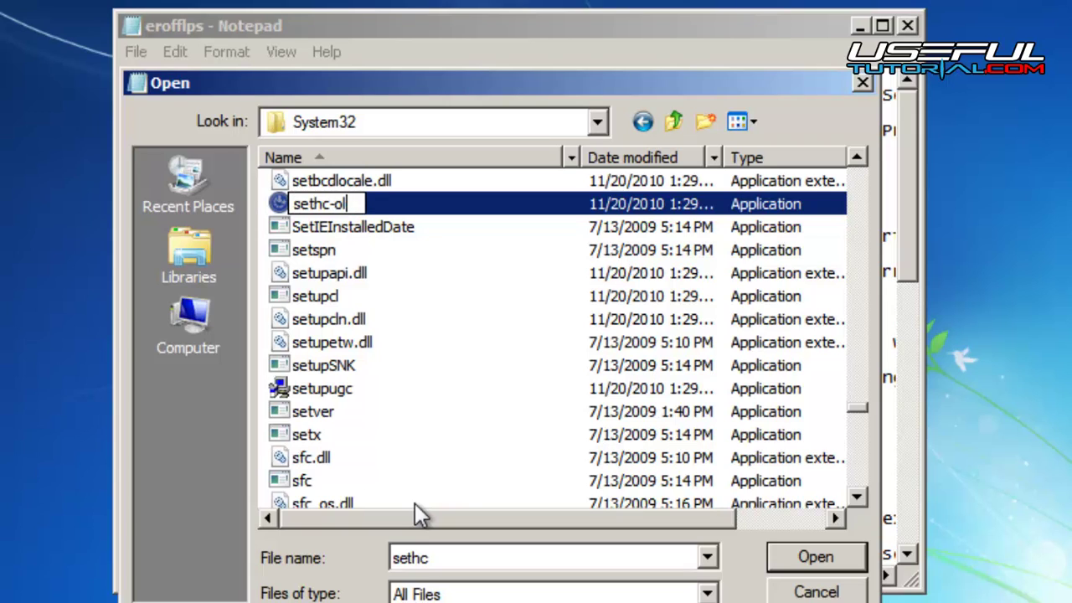
text(d)
Commit the sethc-old rename, return to the top of System32 and jump to cmd.
click(432, 321)
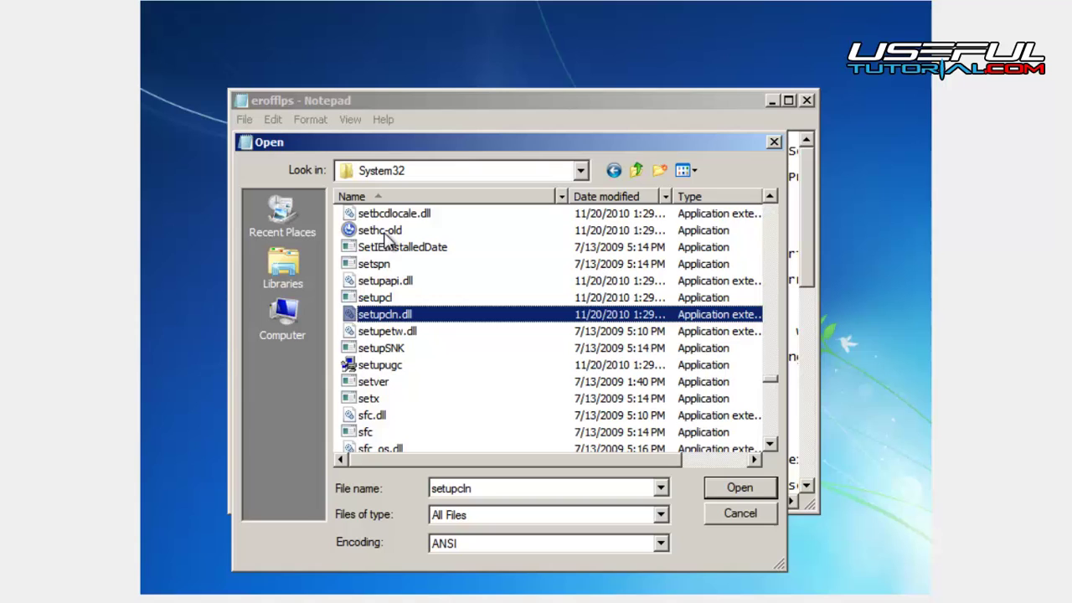
click(384, 234)
scroll(433, 291, up, 5)
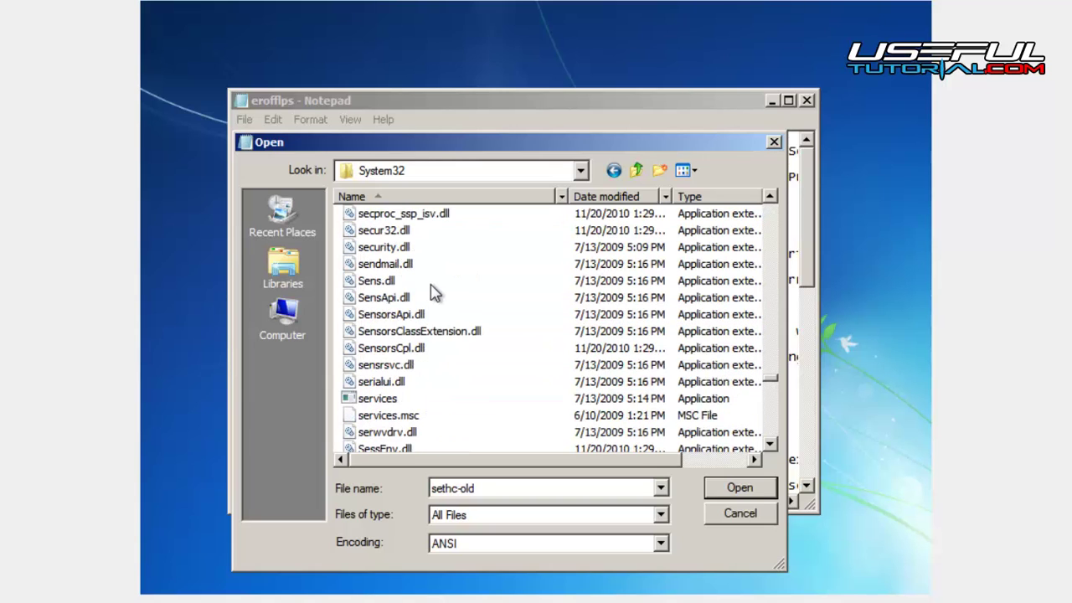
scroll(434, 283, up, 5)
scroll(436, 284, up, 10)
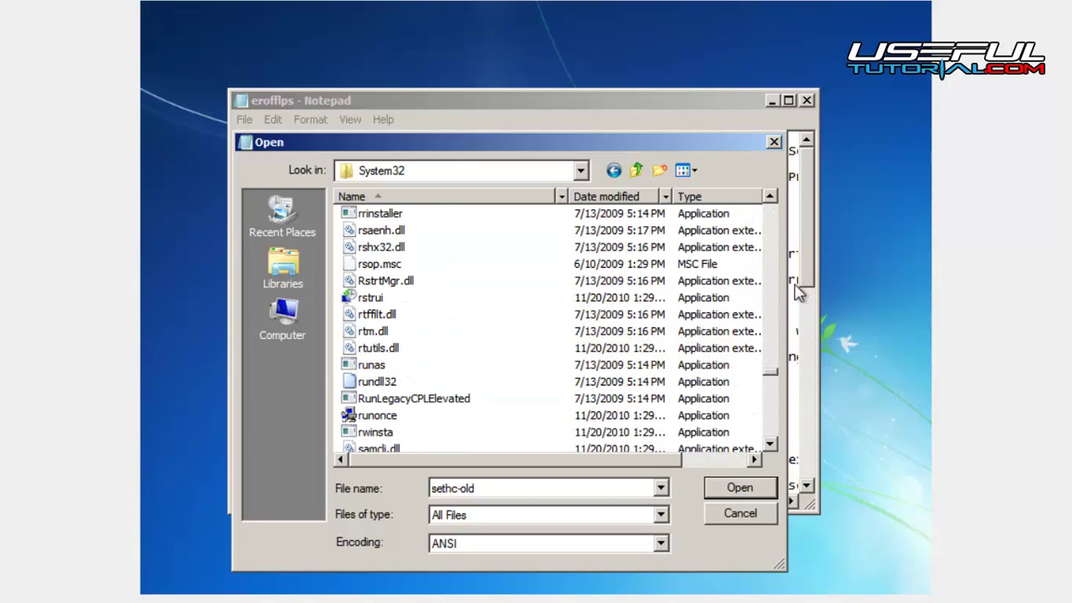
mouse_move(773, 382)
mouse_down()
mouse_move(772, 201)
mouse_move(778, 218)
mouse_up()
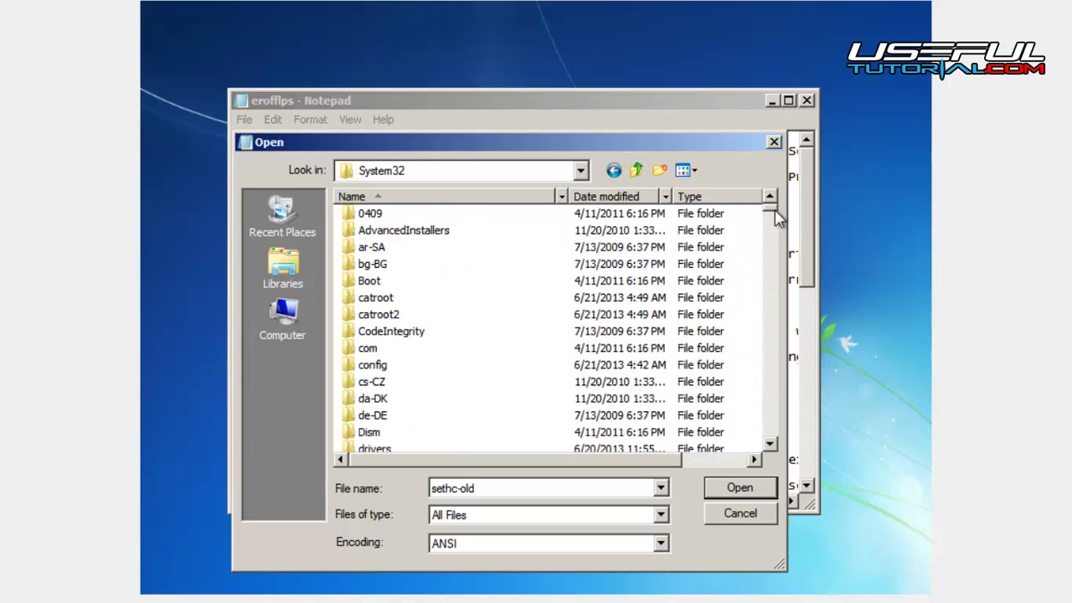
click(452, 386)
text(cmd)
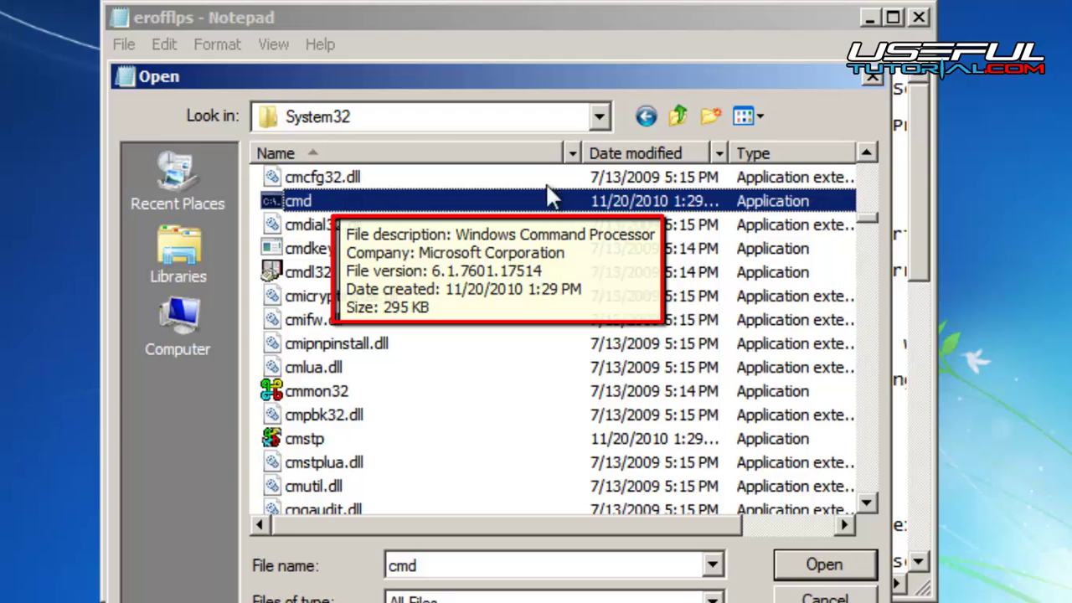
Copy the cmd application and paste it into System32, creating 'cmd - Copy'.
right_click(319, 204)
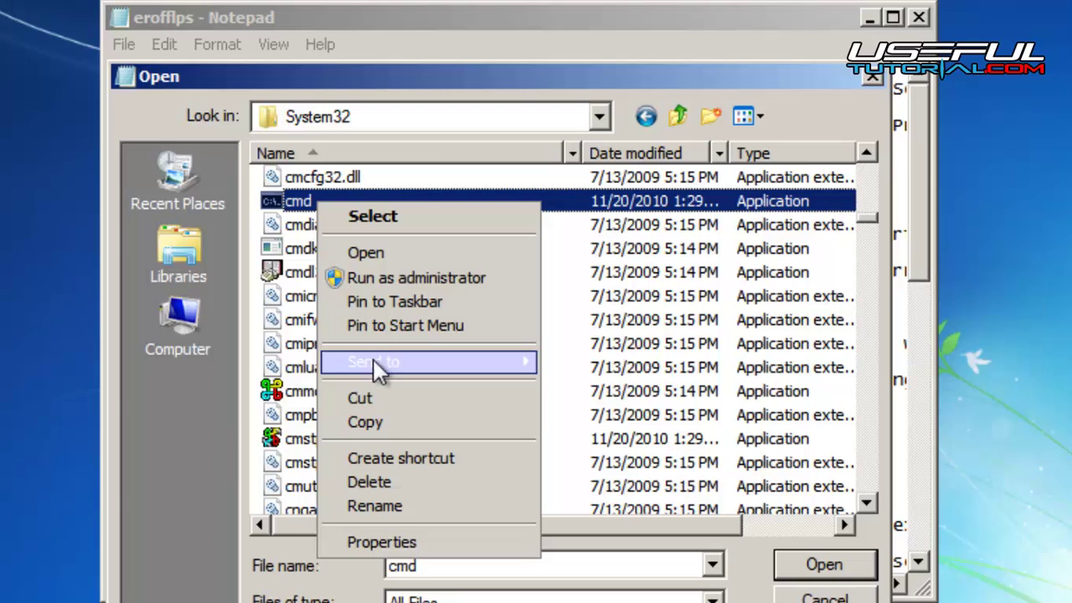
click(395, 419)
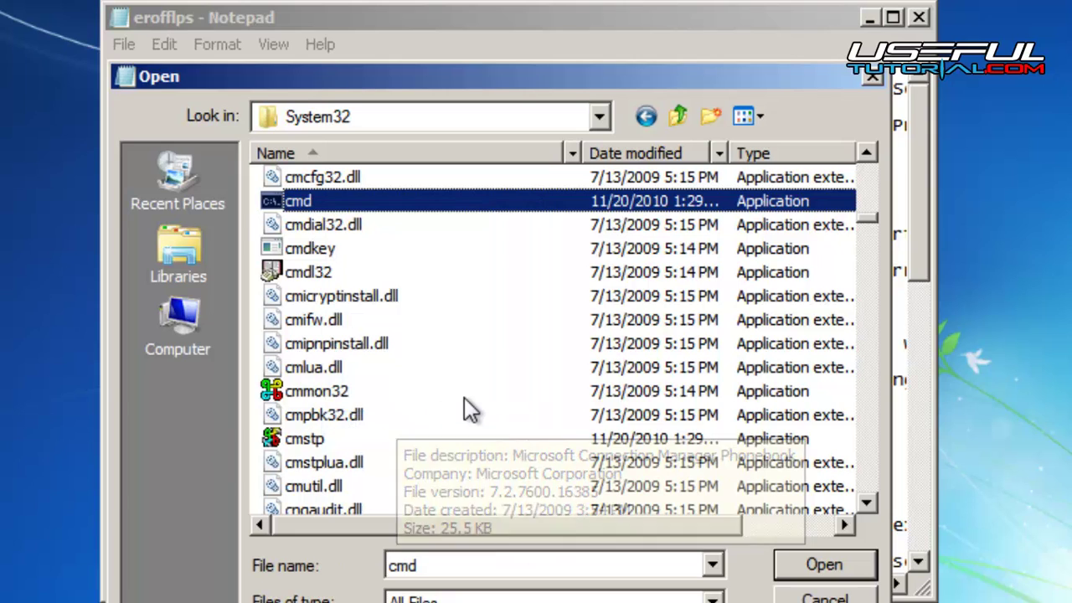
click(464, 395)
click(589, 304)
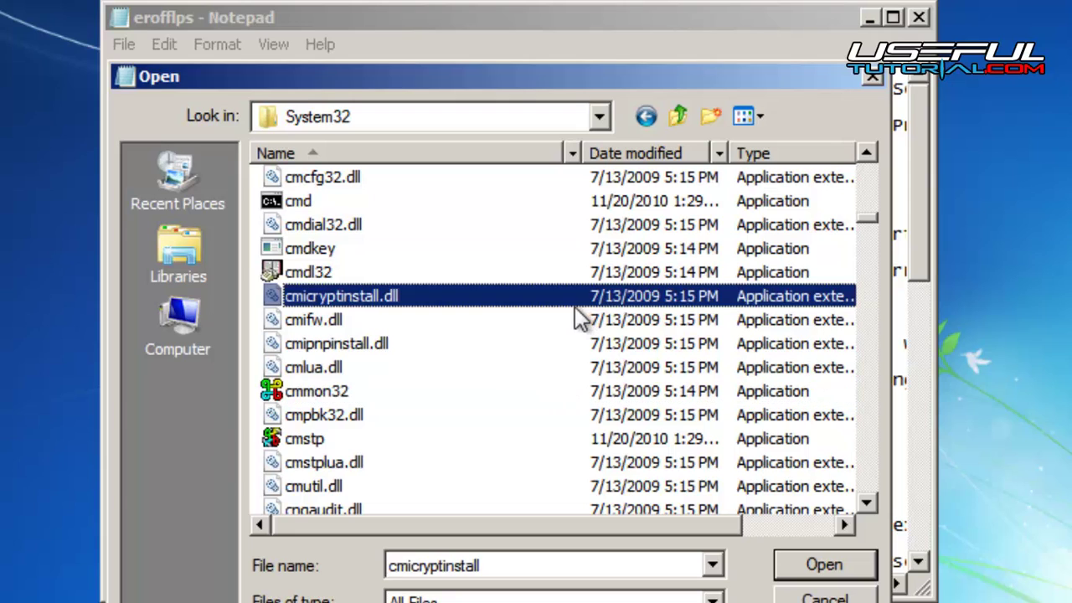
right_click(520, 368)
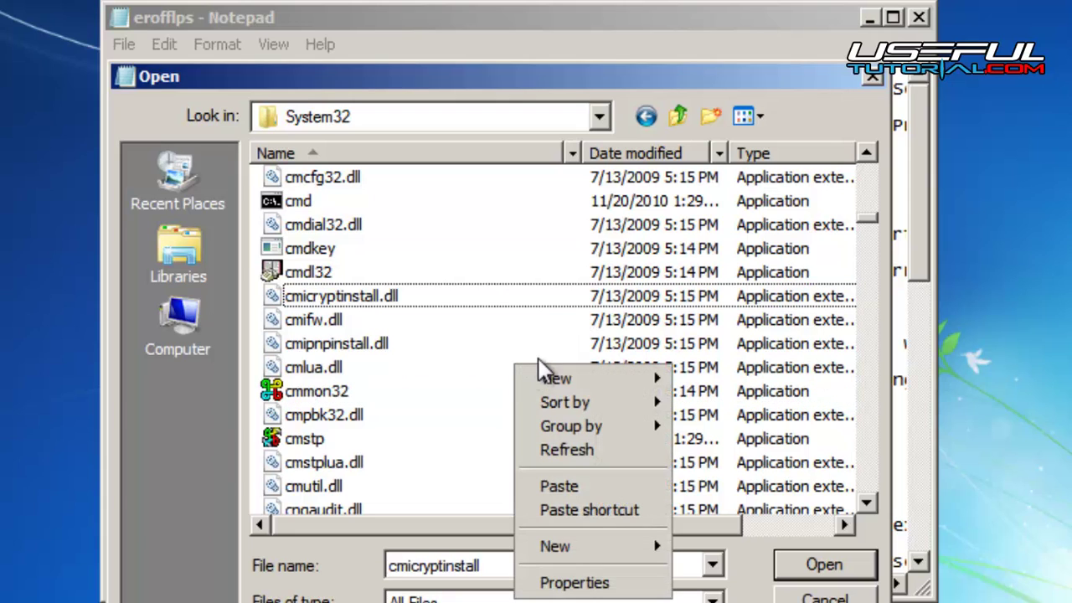
click(576, 487)
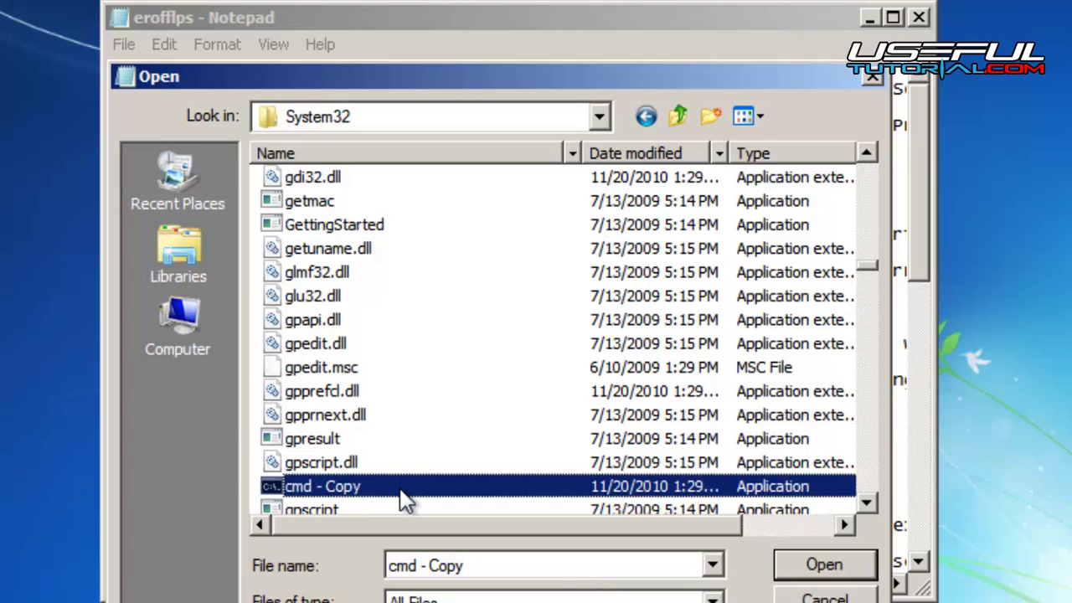
Rename the 'cmd - Copy' file to sethc, correcting a mistyped start.
right_click(400, 496)
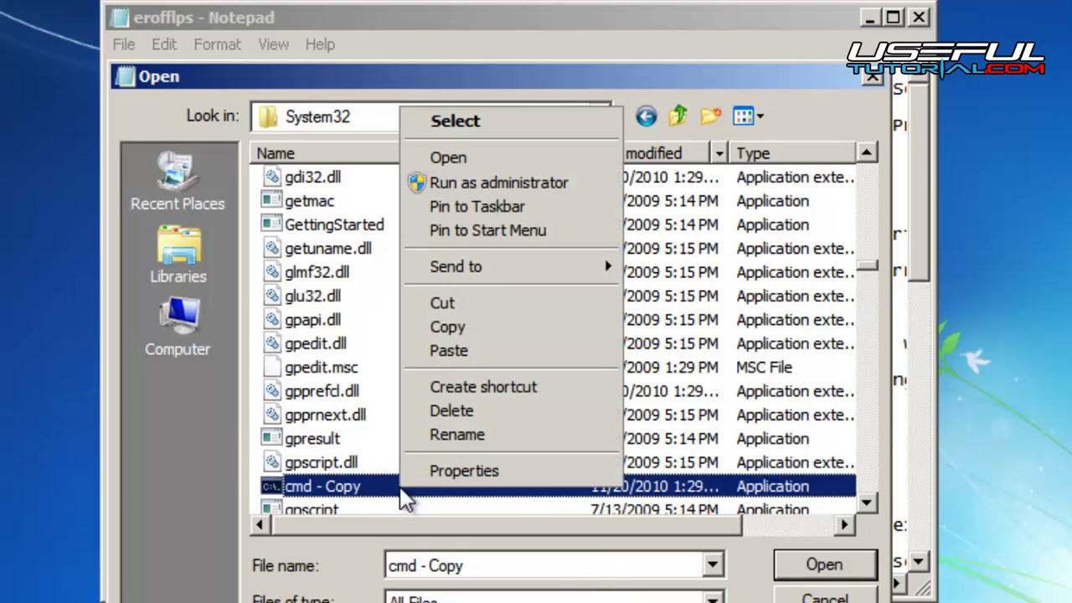
click(461, 438)
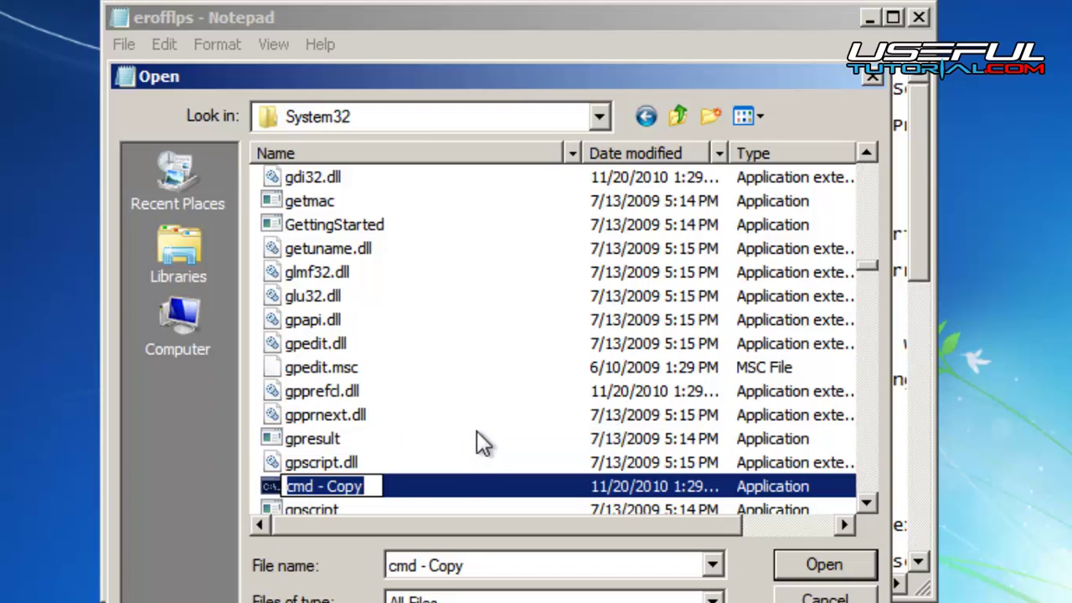
text(s)
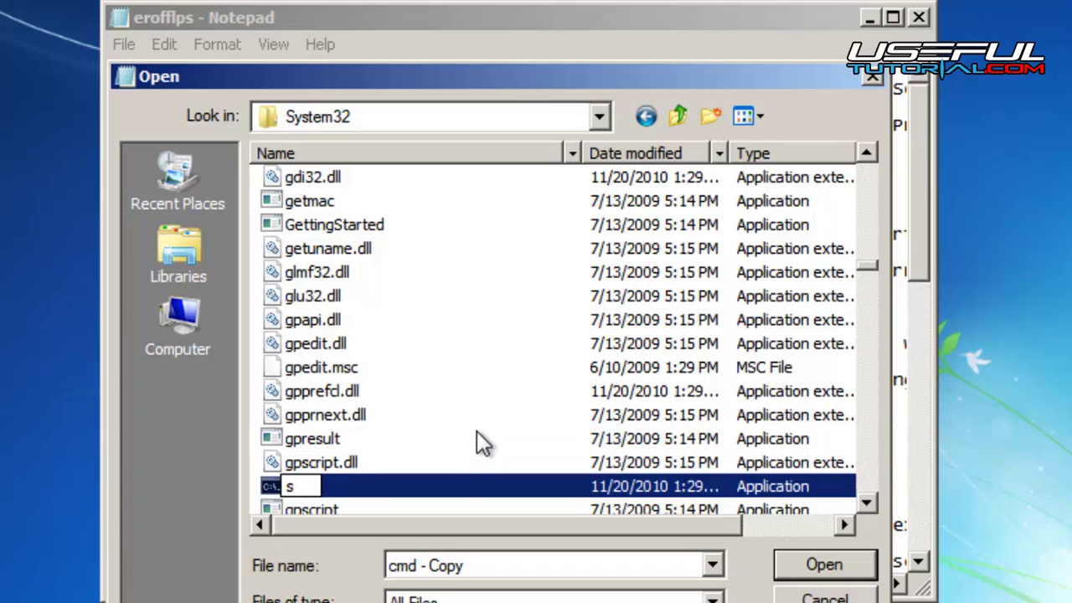
text(e)
key(BackSpace)
key(BackSpace)
text(s)
text(e)
text(t)
text(hc)
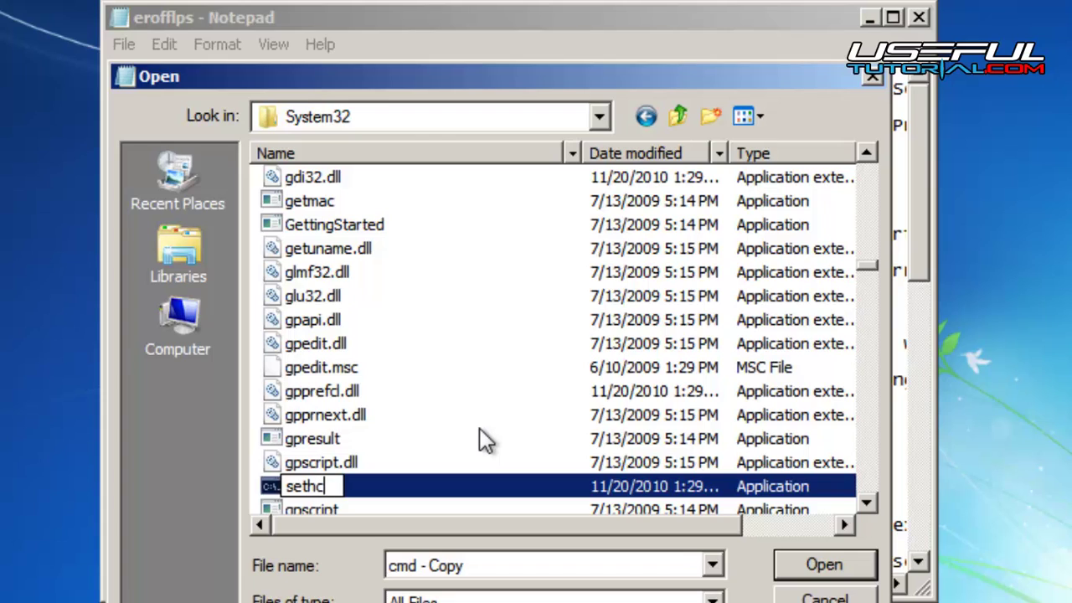
key(Return)
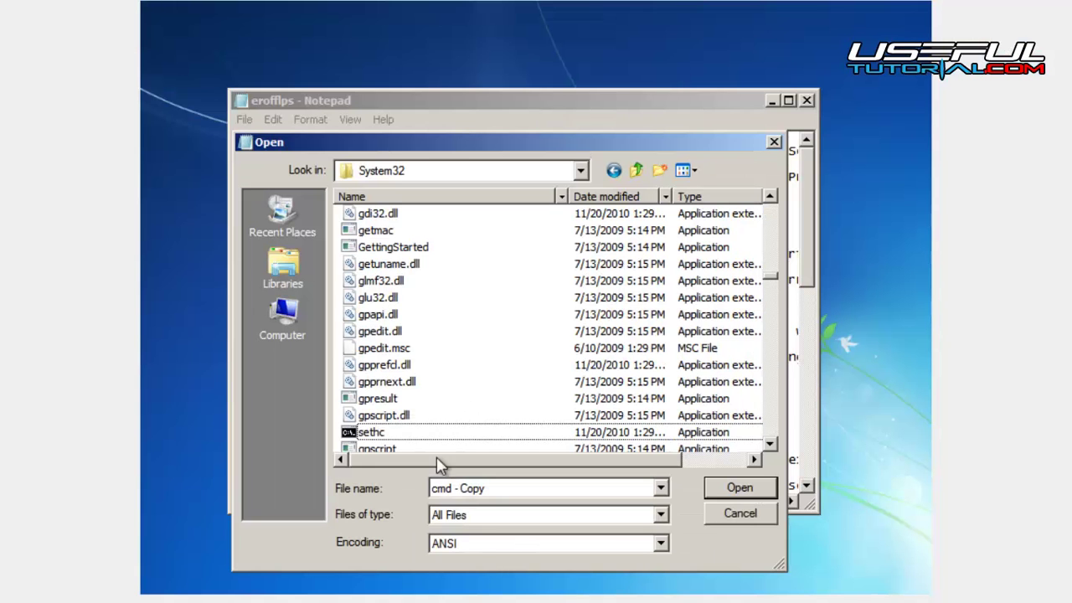
Cancel the Open dialog, close Notepad and choose Don't send for the problem report.
click(741, 513)
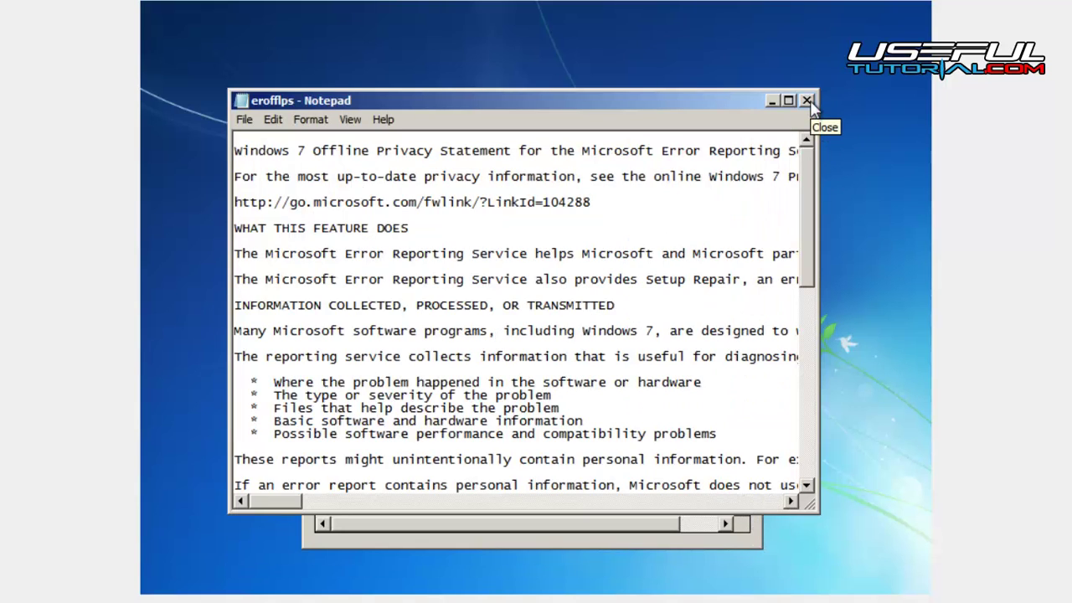
click(808, 101)
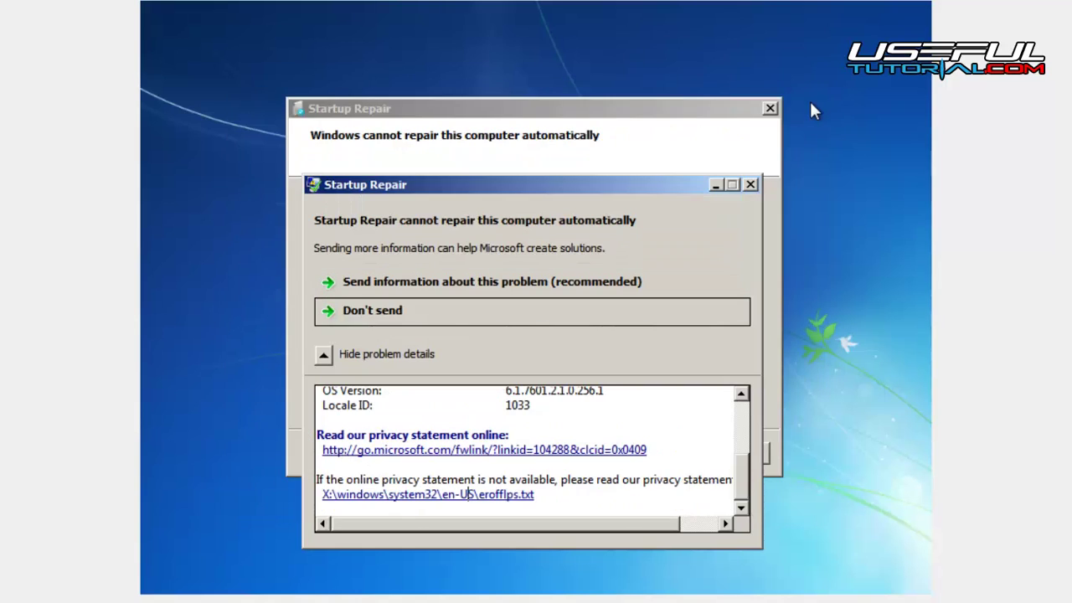
click(374, 326)
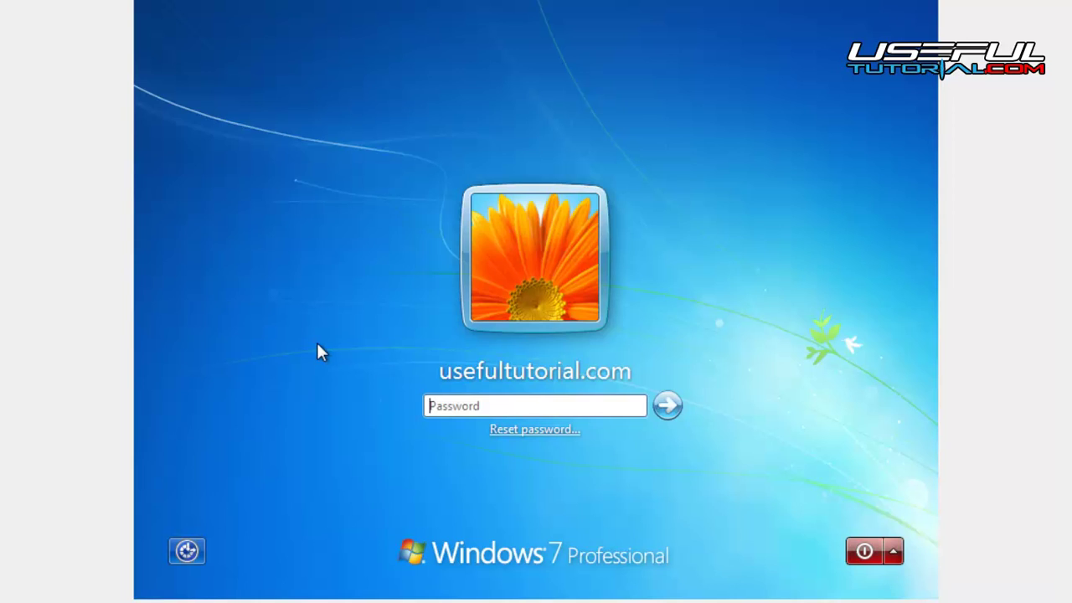
Launch cmd at the logon screen with Shift×5 and run net user to list accounts.
key(shift)
key(shift)
key(shift)
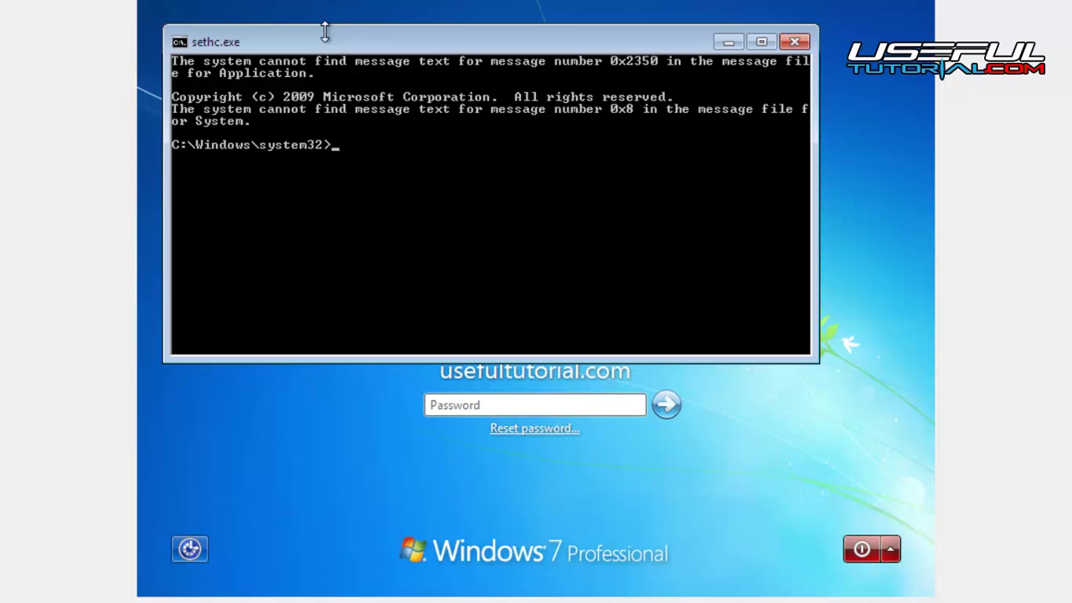
drag(340, 47, 388, 37)
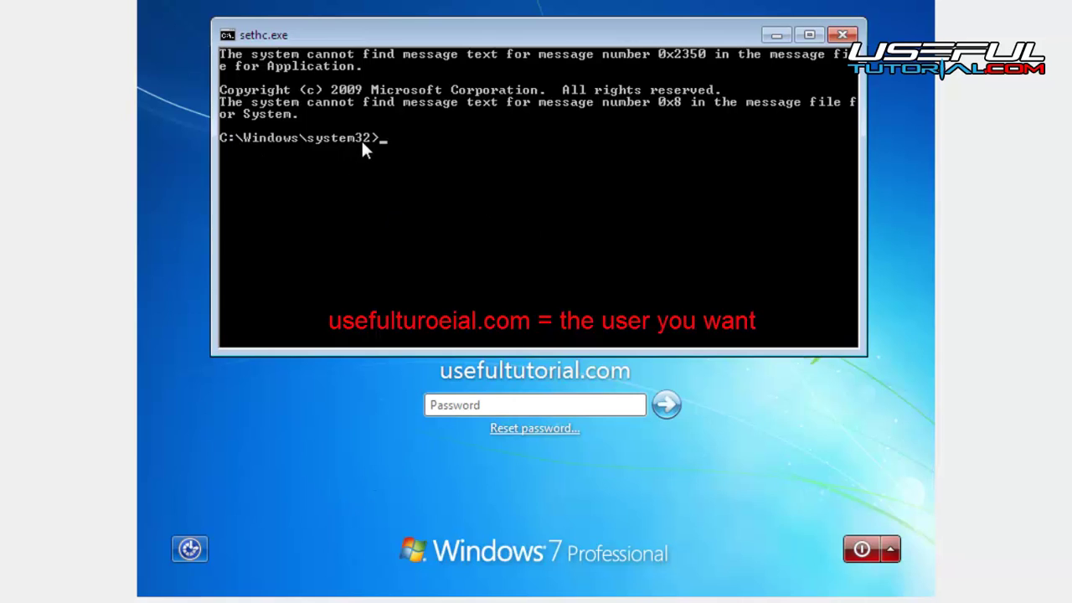
text(ne)
text(t user)
key(Return)
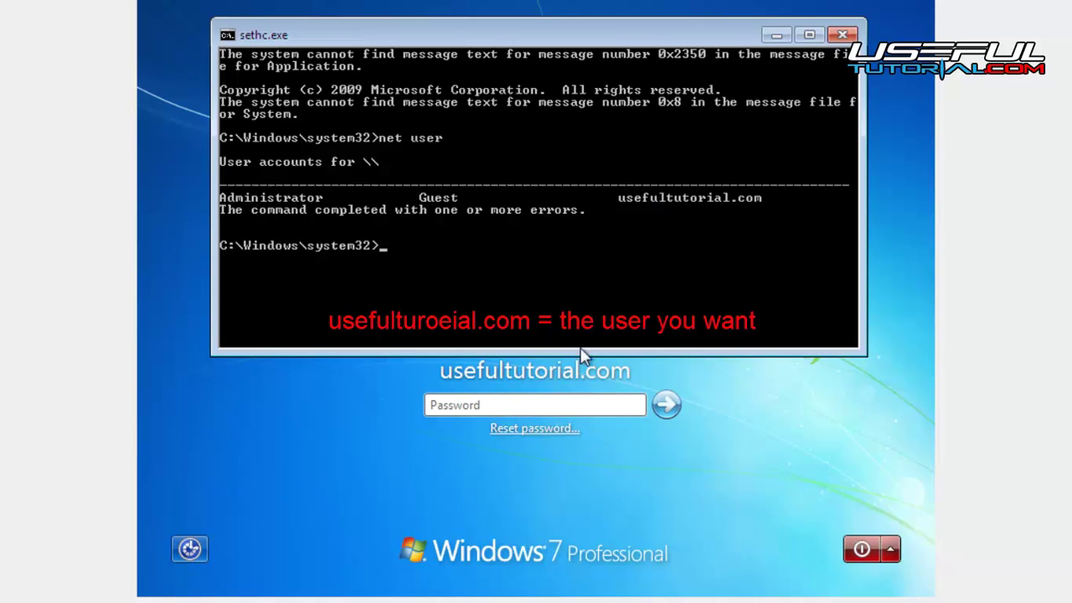
Set and confirm a new password for the locked account with 'net user <account> *', then type exit.
text(ne)
text(t )
text(user)
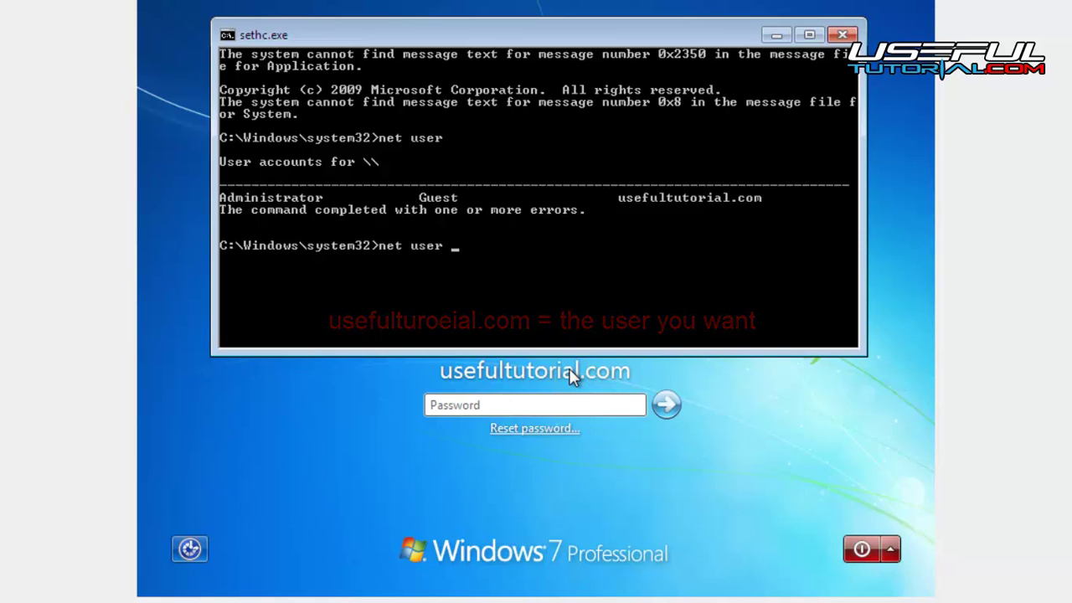
text( usef)
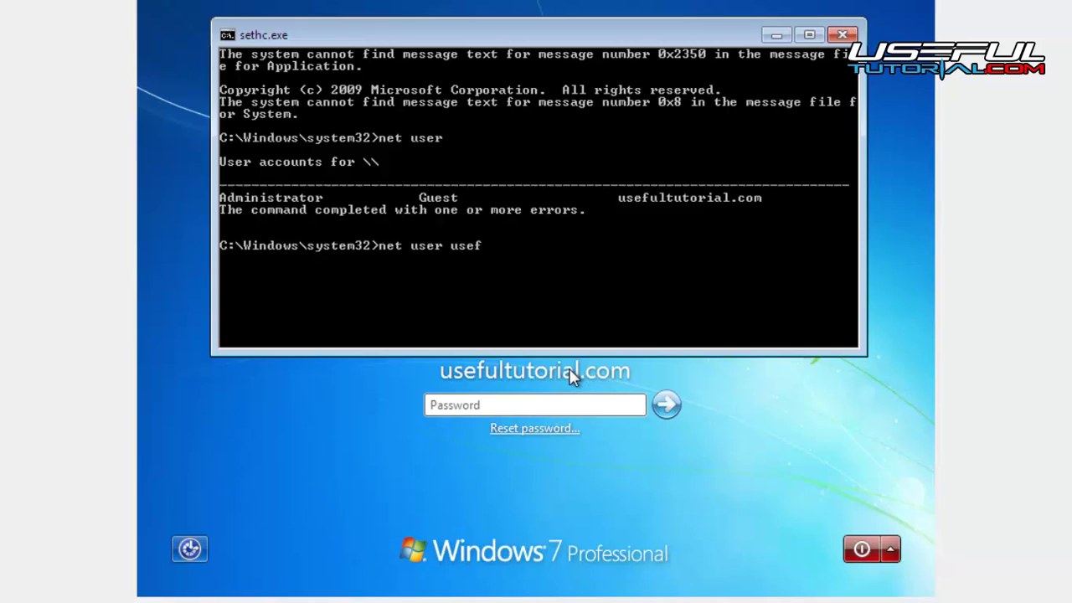
text(ultutorial.)
text(co)
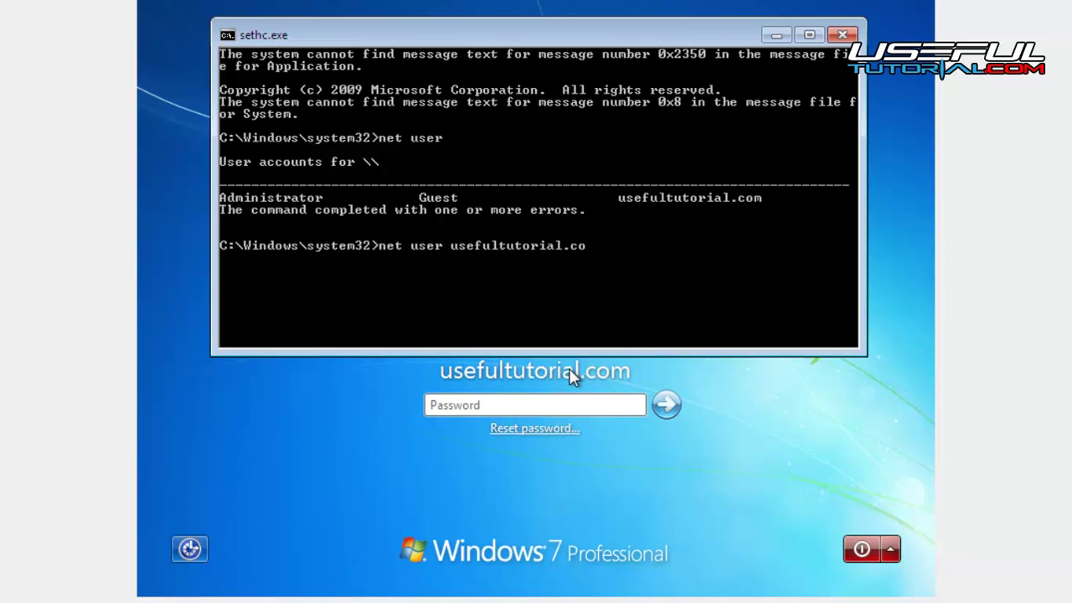
text(m)
text( *)
key(Return)
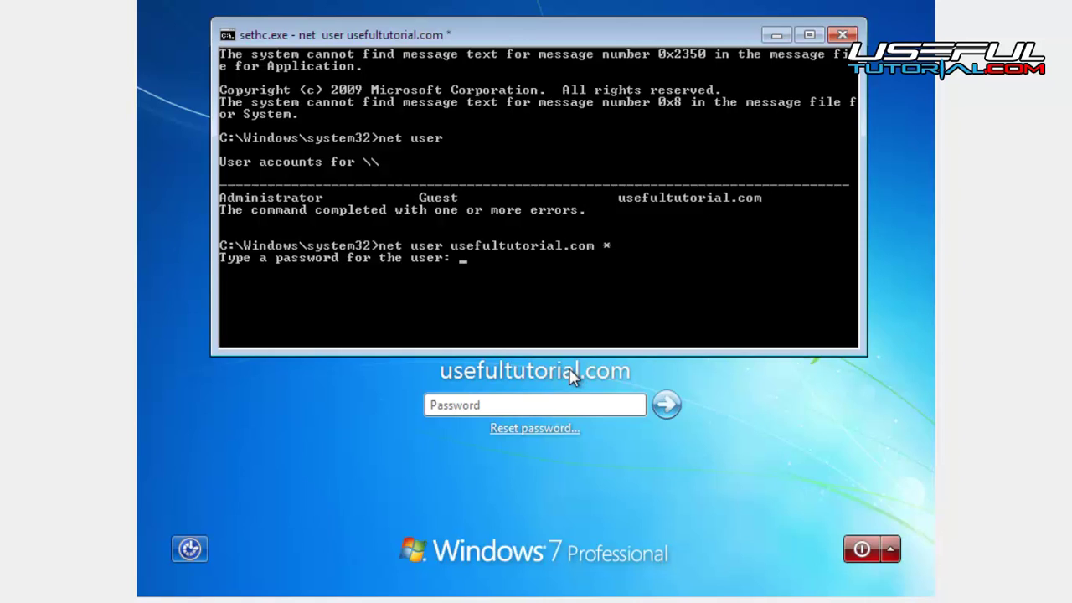
key(ctrl+c)
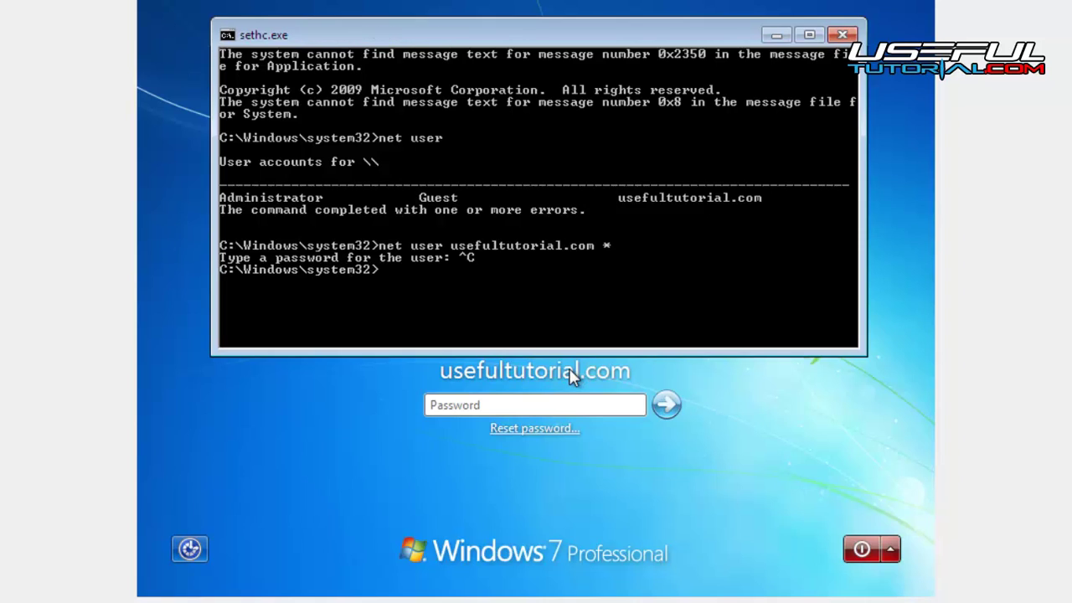
key(Up)
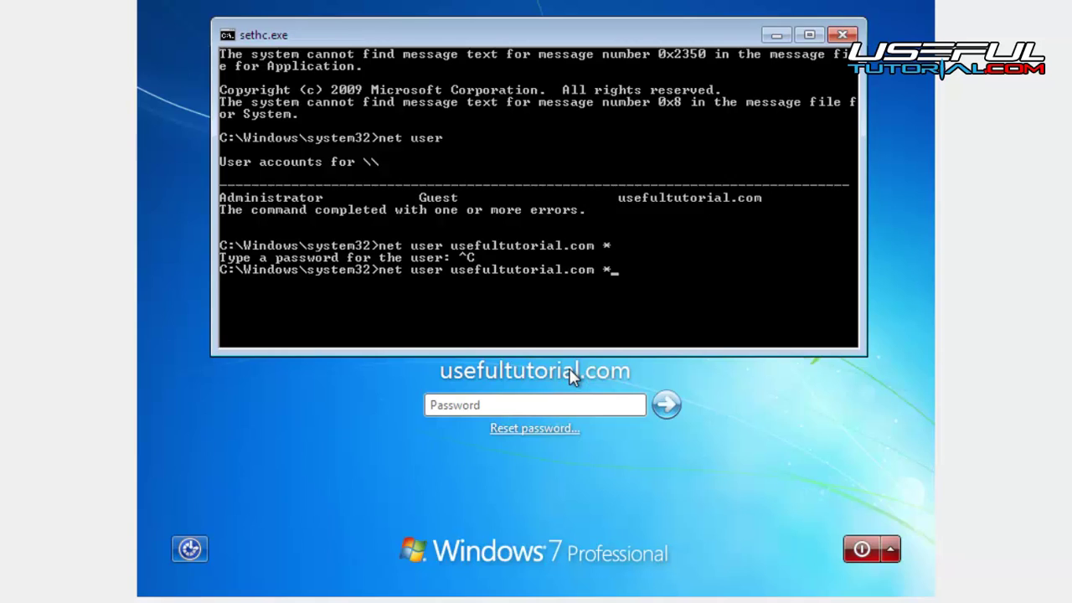
key(Return)
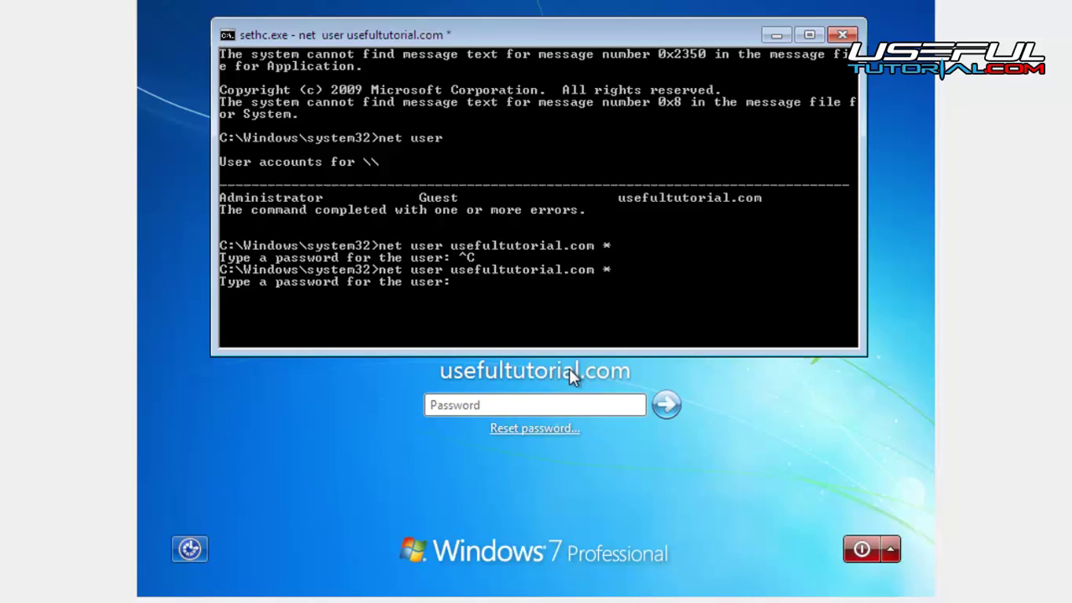
key(Return)
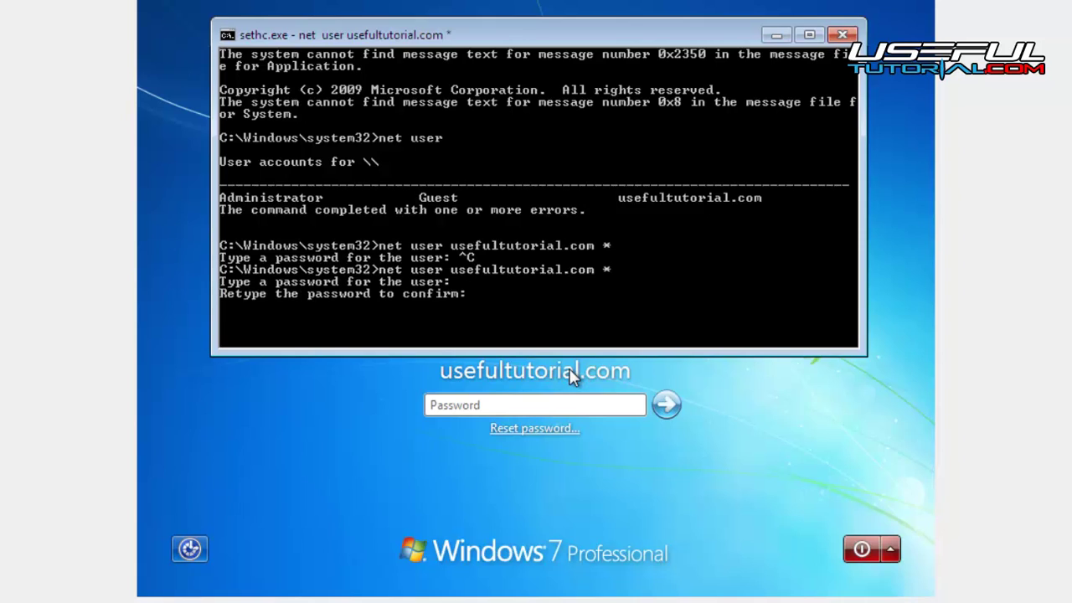
key(Return)
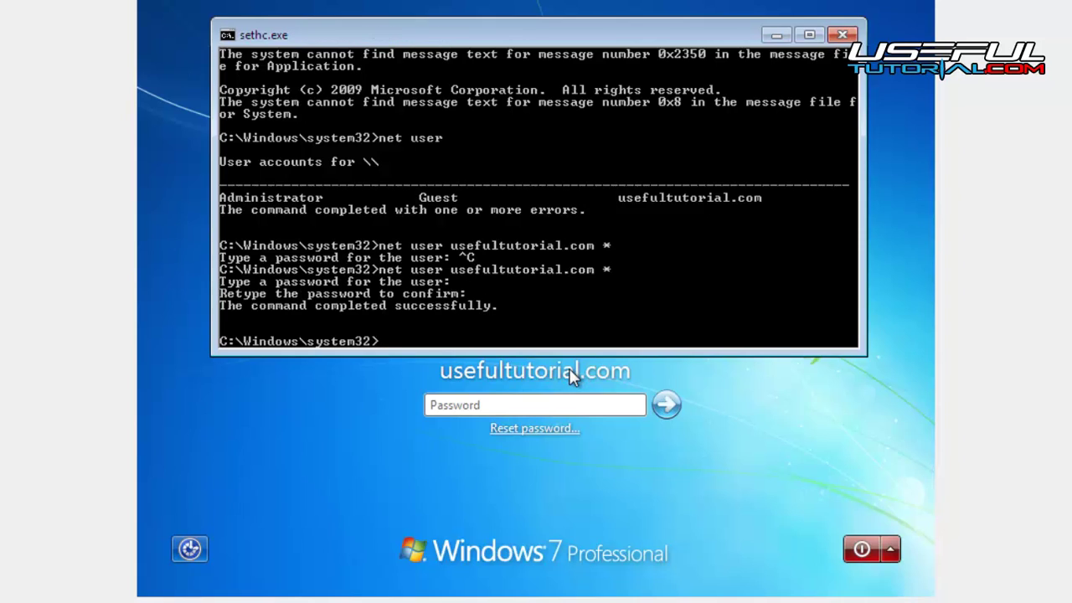
text(exit)
Close the console and sign in at the logon screen with the new password.
key(Return)
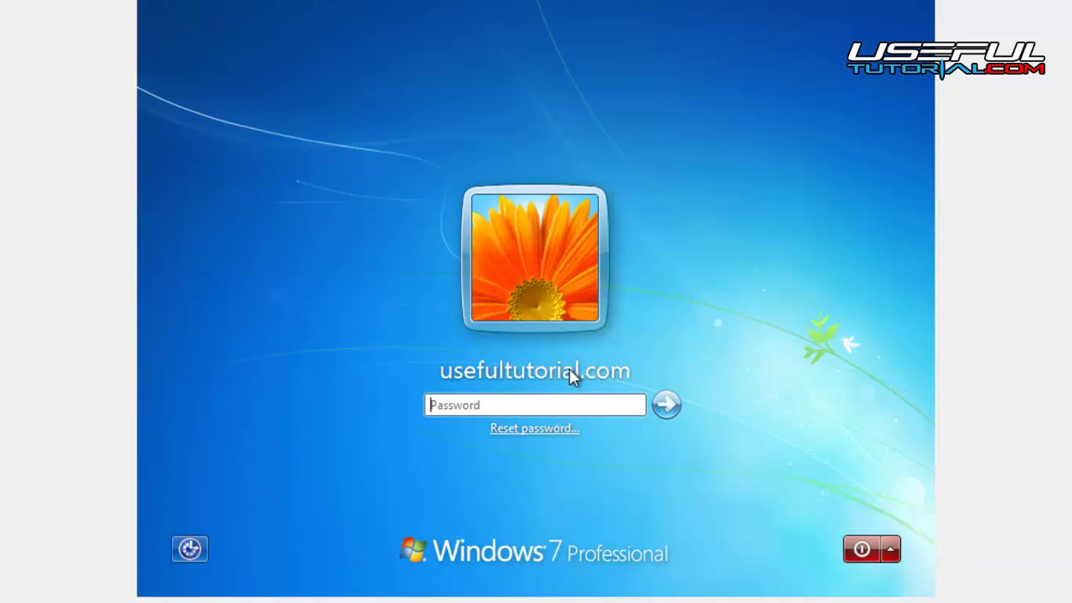
click(549, 406)
key(Return)
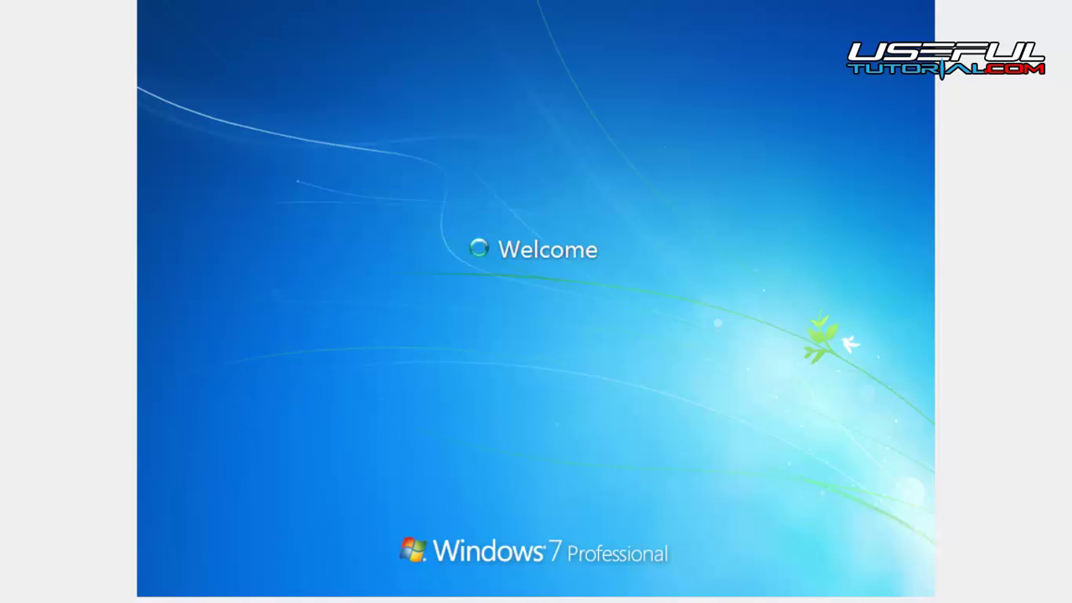